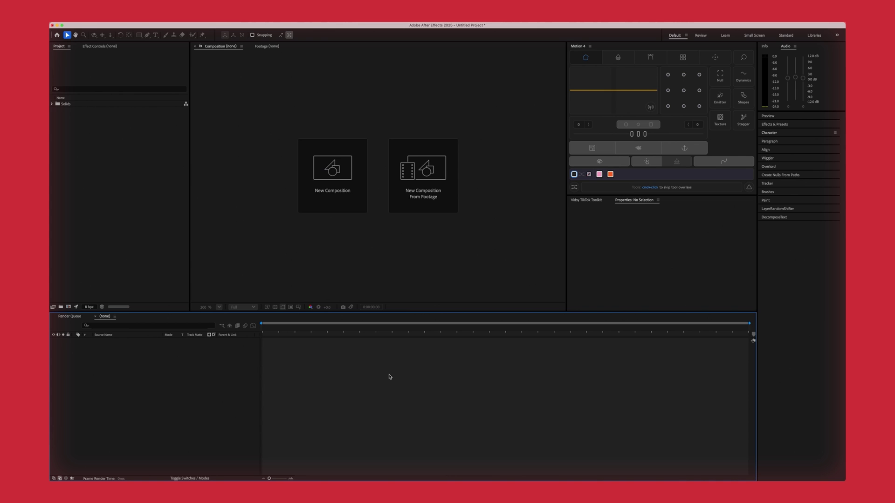
Create a new 1920x1080 composition at 24 fps named Fractal.
left_click(340, 189)
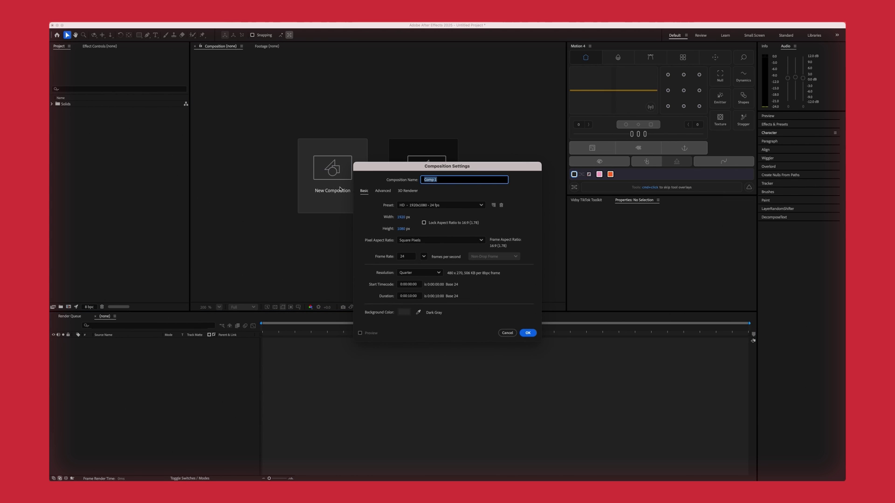
type("Fractal")
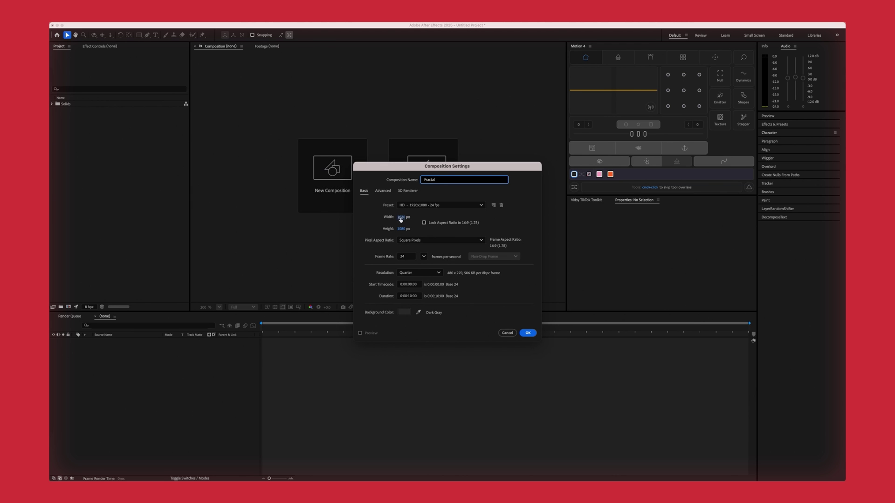
left_click(529, 334)
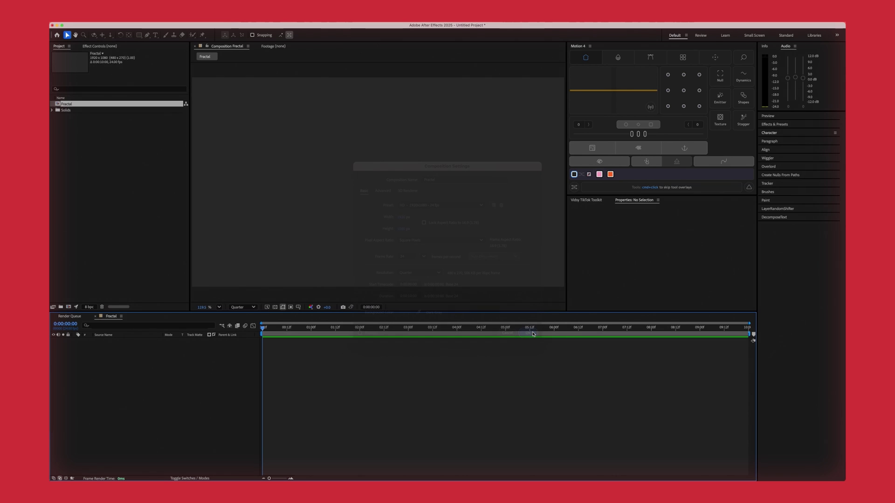
Add a composition-sized white solid layer named Fractal.
left_click(132, 23)
mouse_move(158, 27)
left_click(223, 35)
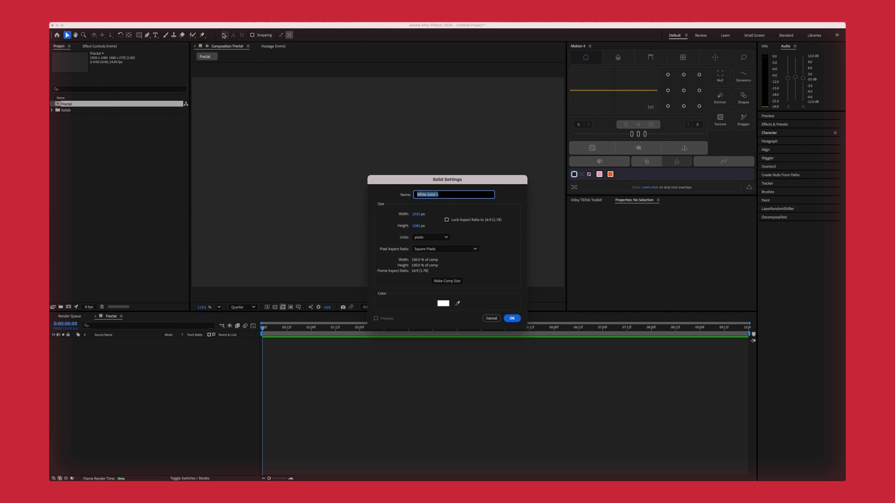
type("Fractal")
key("Return")
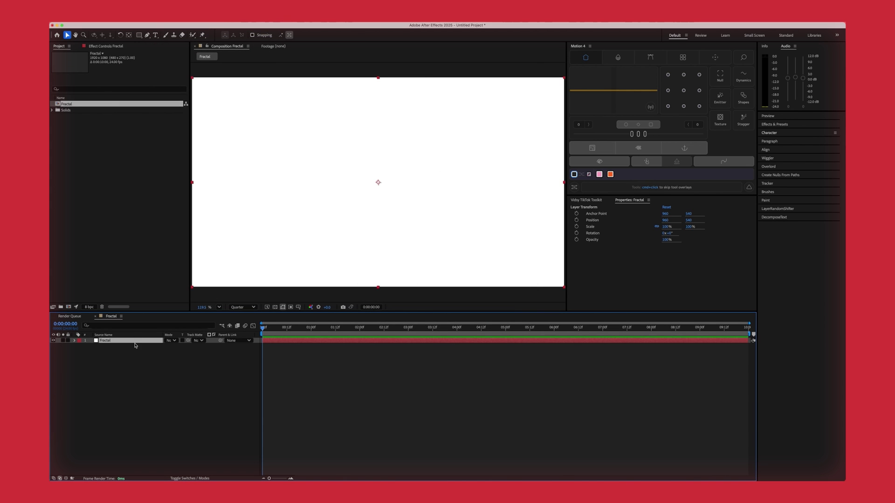
Apply the Fractal Noise effect to the Fractal solid and set its Fractal Type to Smeary.
left_click(125, 359)
left_click(125, 343)
key("ctrl+space")
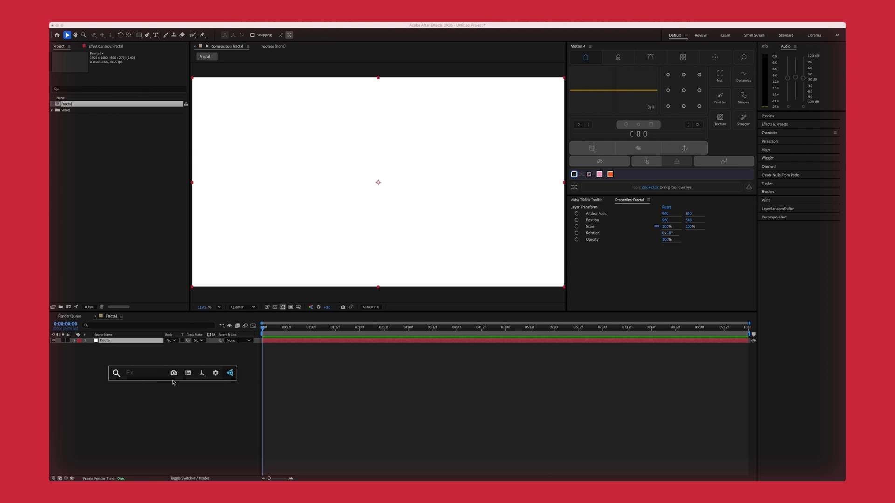
left_click(777, 124)
left_click(778, 132)
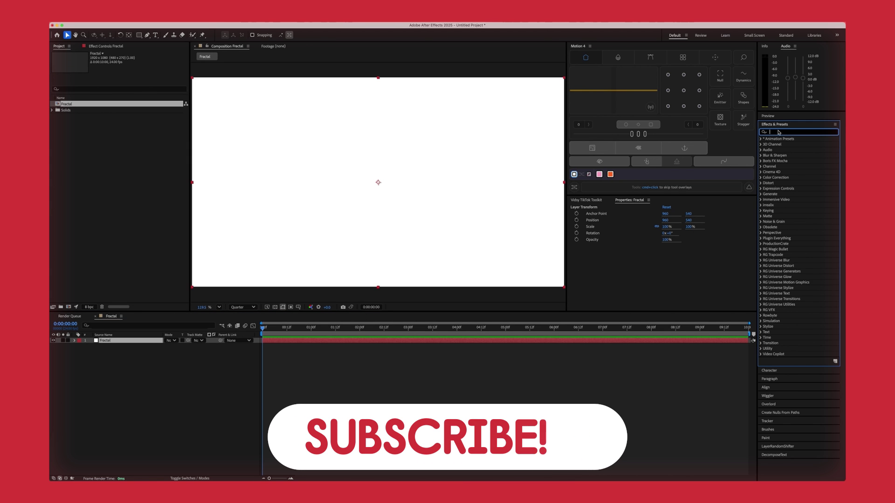
type("frac")
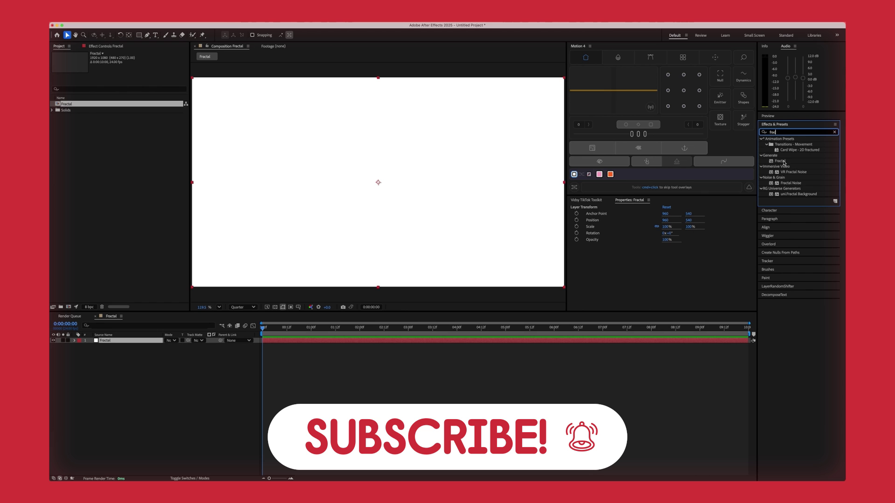
left_click_drag(791, 182, 105, 340)
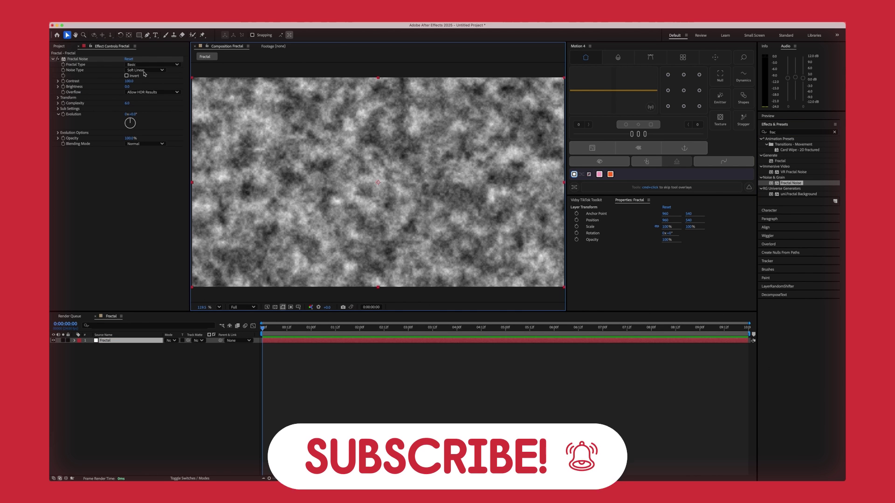
left_click(142, 66)
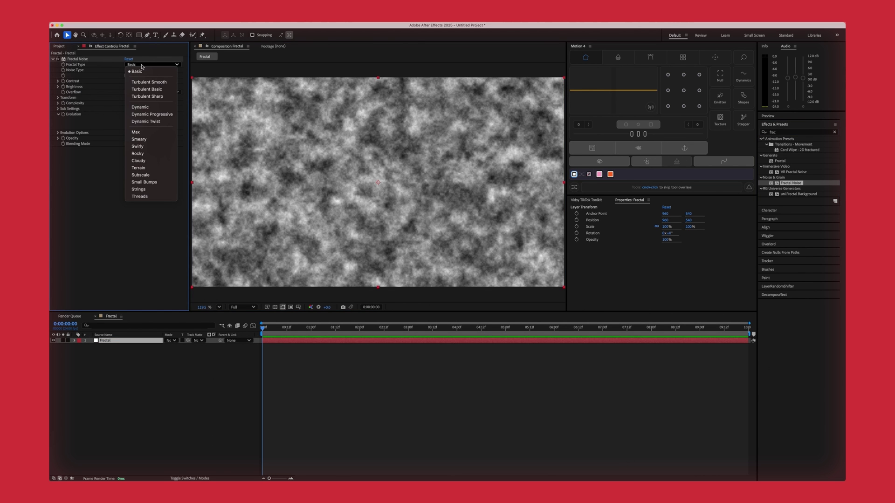
left_click(155, 141)
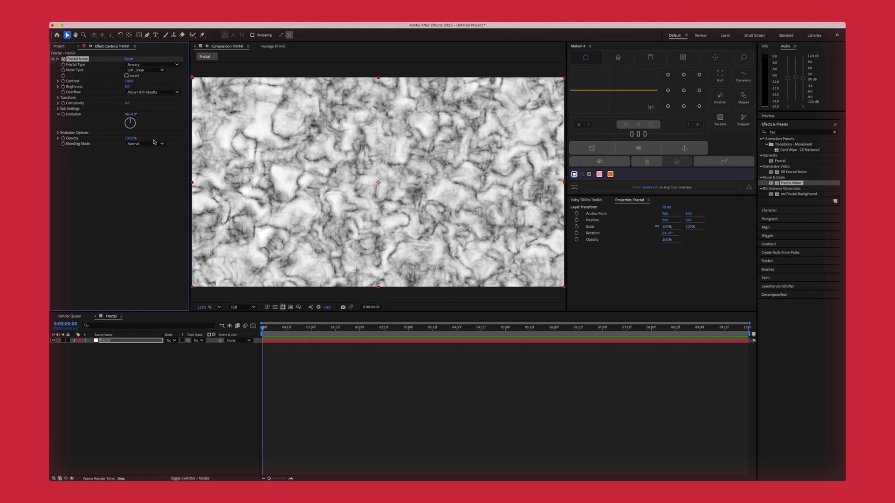
Set the Fractal Noise Complexity to 12 and examine the noise detail up close.
left_click(127, 104)
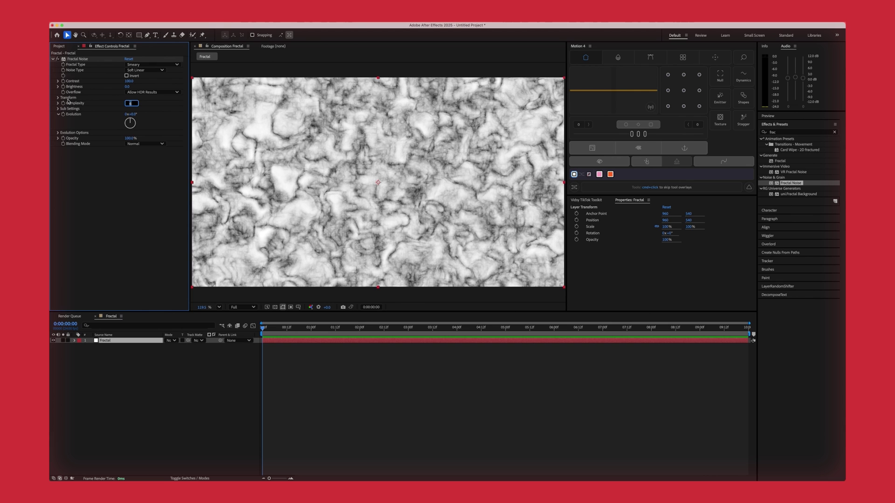
type("12")
key("Return")
scroll(381, 178, "up", 10)
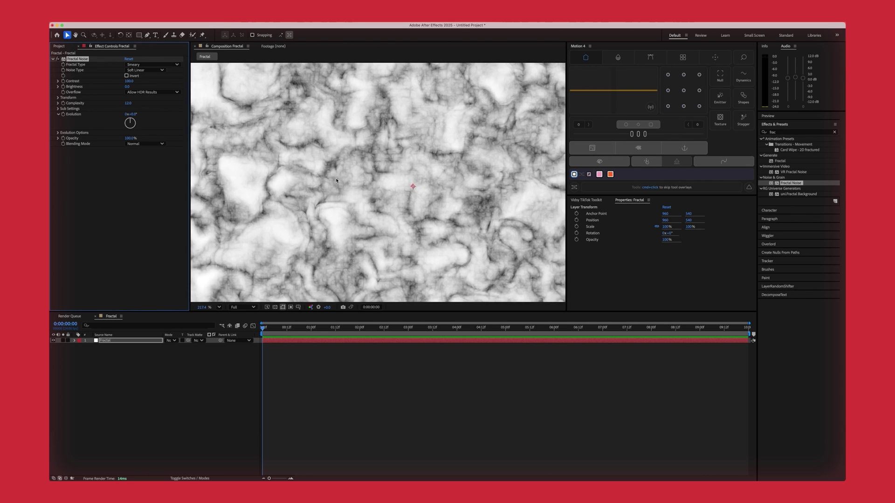
scroll(382, 178, "up", 4)
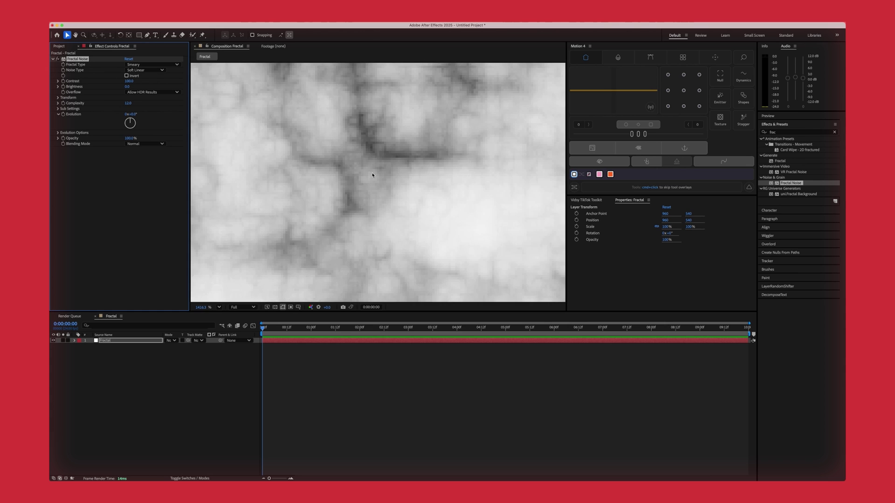
Set the Fractal Noise Complexity to 4 and fit the whole composition in the viewer.
left_click(127, 103)
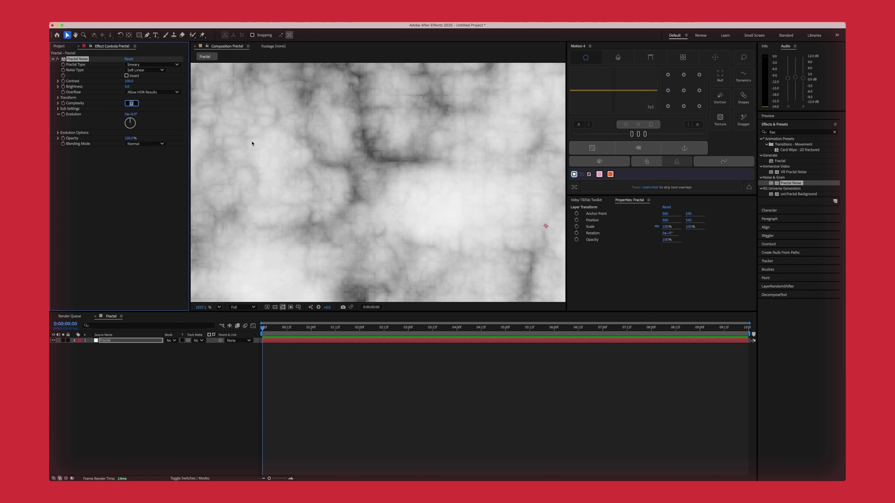
type("4")
key("Return")
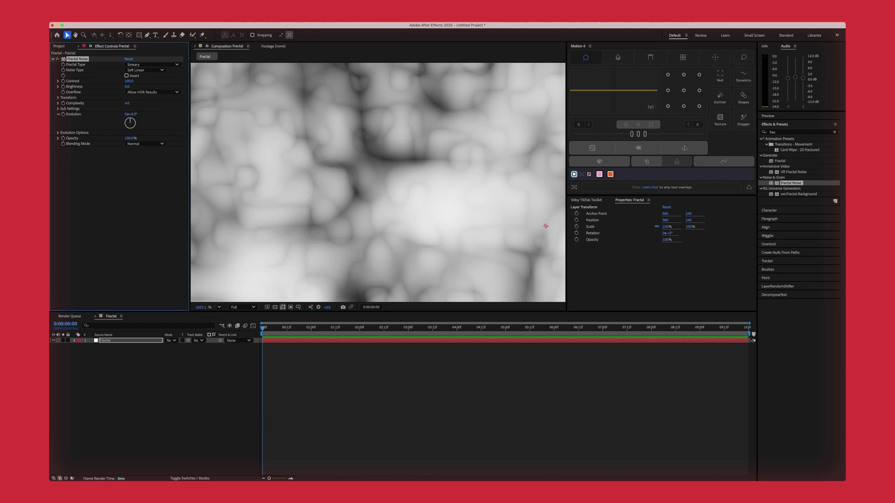
left_click(219, 307)
left_click(205, 219)
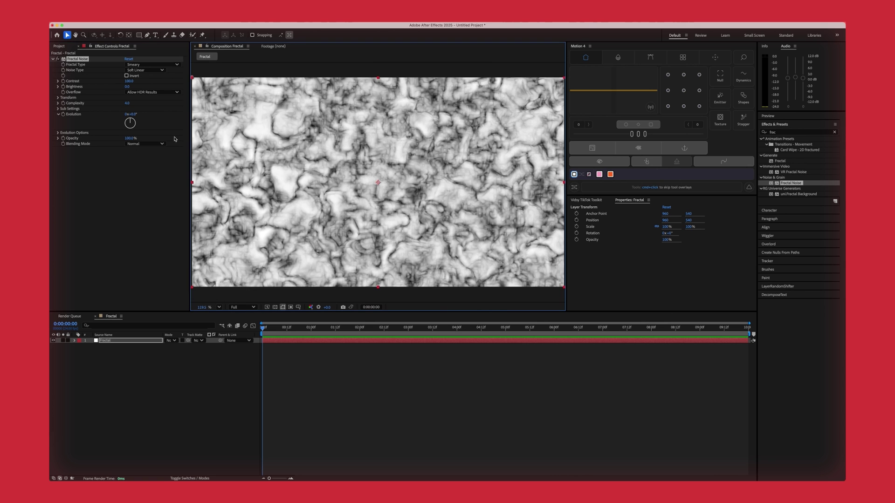
Add the expression time*50 to the Fractal Noise Evolution and preview the animation.
left_click(63, 116, "alt")
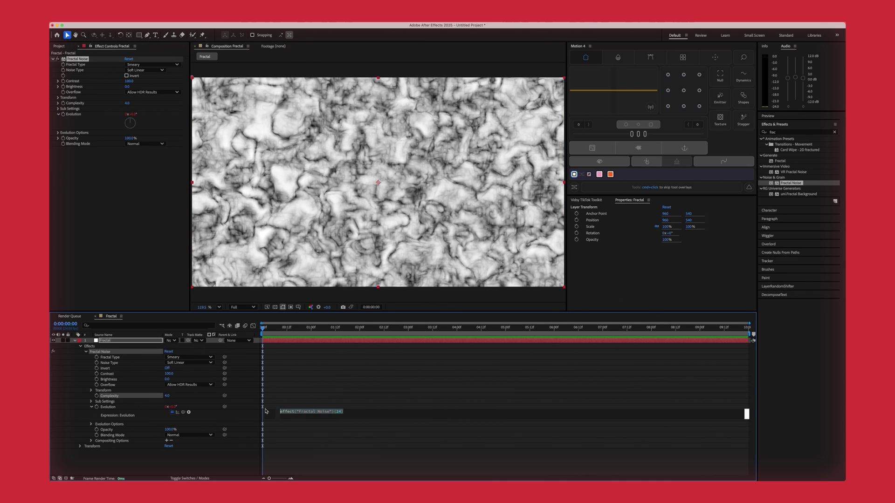
key("BackSpace")
type("ti")
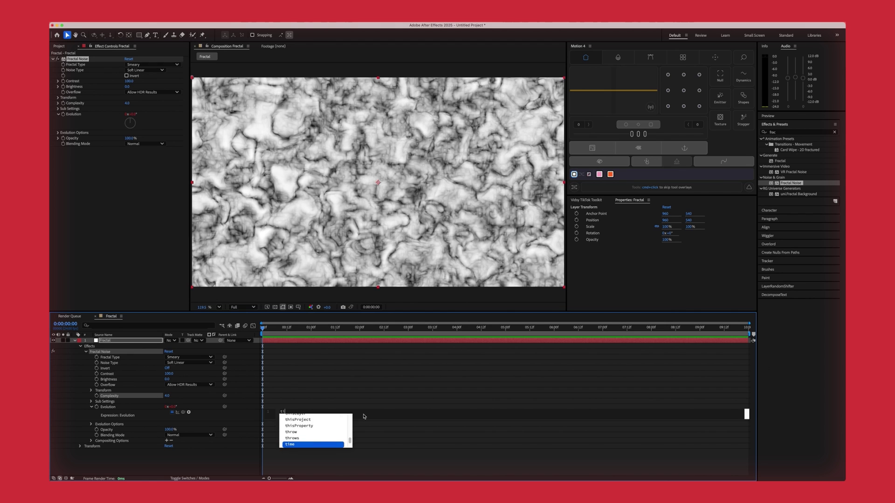
type("me*")
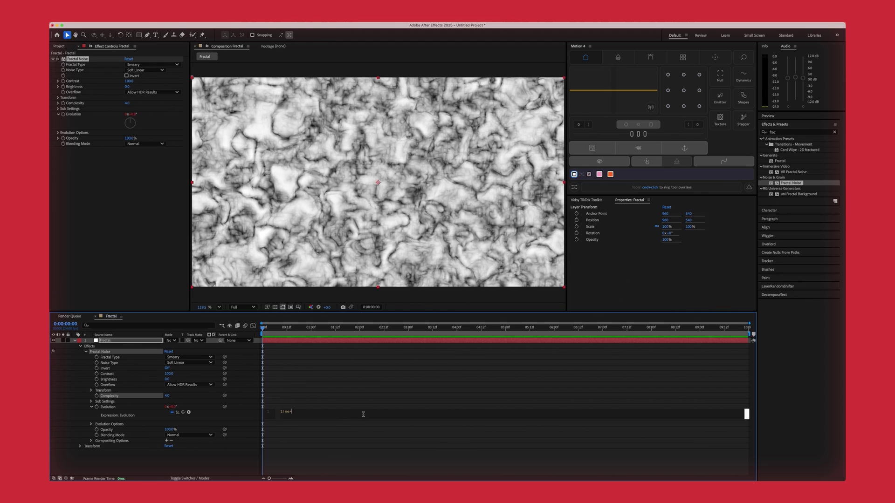
type("50")
left_click(409, 380)
key("space")
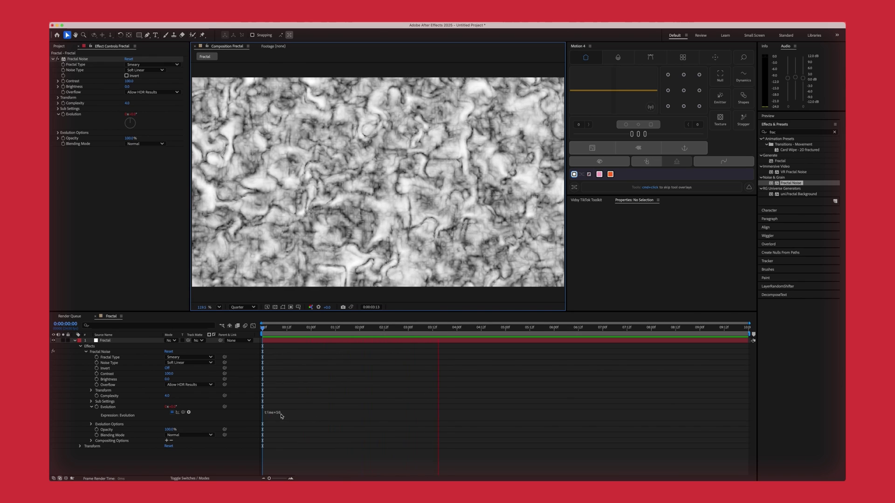
Change the Evolution expression to time*5000 and preview the animation from the start.
key("space")
left_click(311, 415)
type("00")
left_click(317, 383)
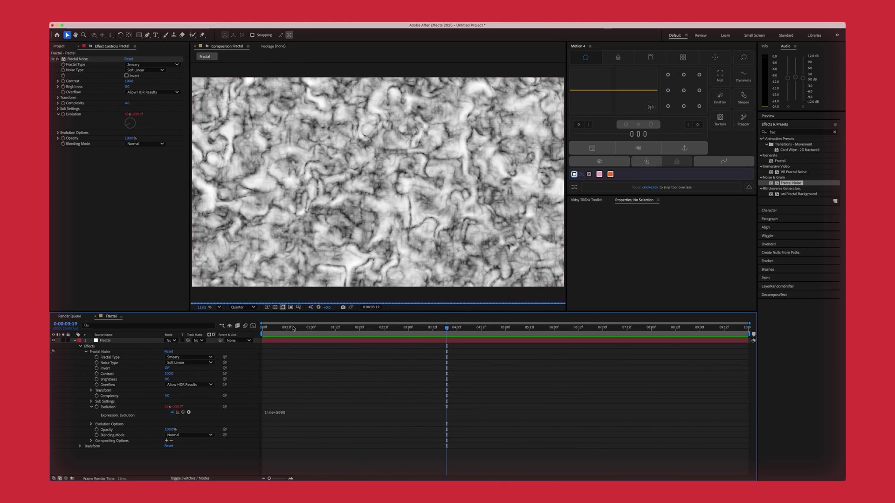
left_click_drag(286, 328, 220, 328)
key("space")
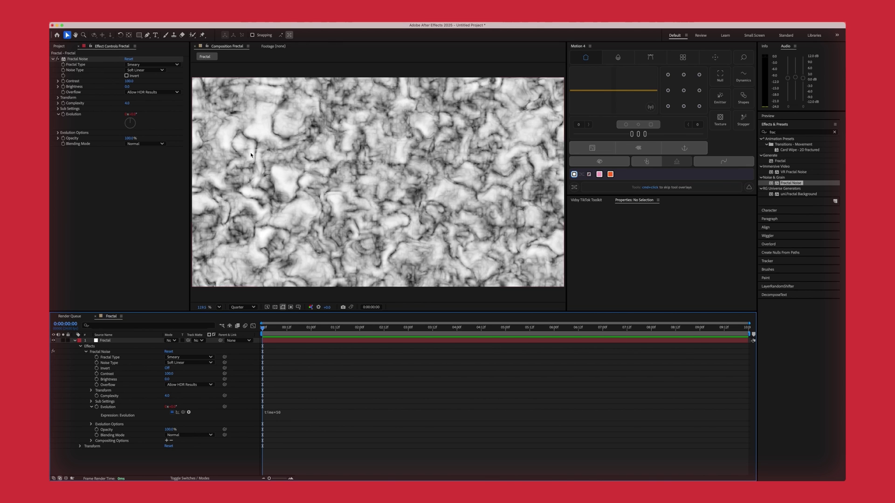
Keyframe Offset Turbulence at the composition's start, and at 0:00:09:23 set its horizontal value to 960-4000.
left_click(58, 97)
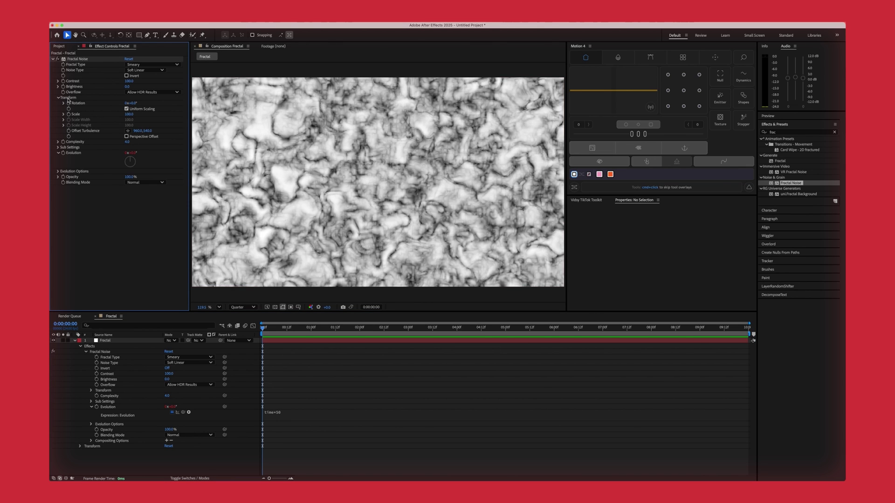
left_click(68, 130)
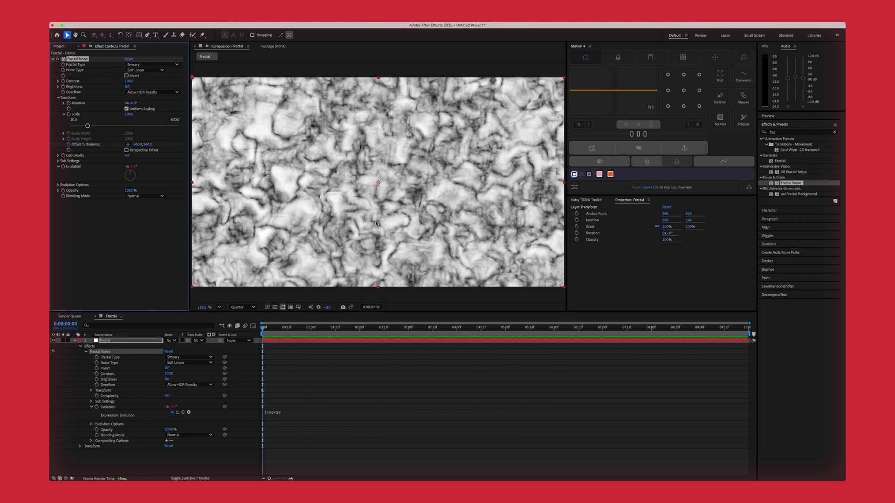
left_click_drag(137, 144, 79, 145)
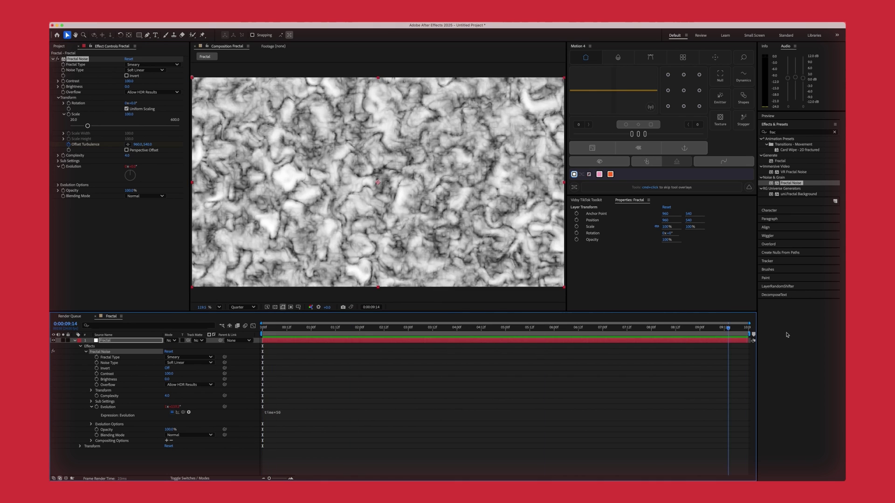
left_click(140, 144)
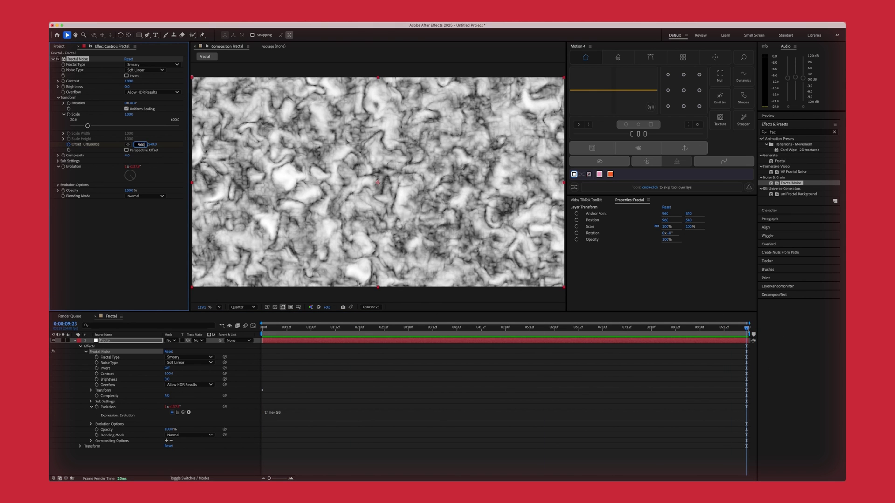
type("760")
type("-400")
type("0")
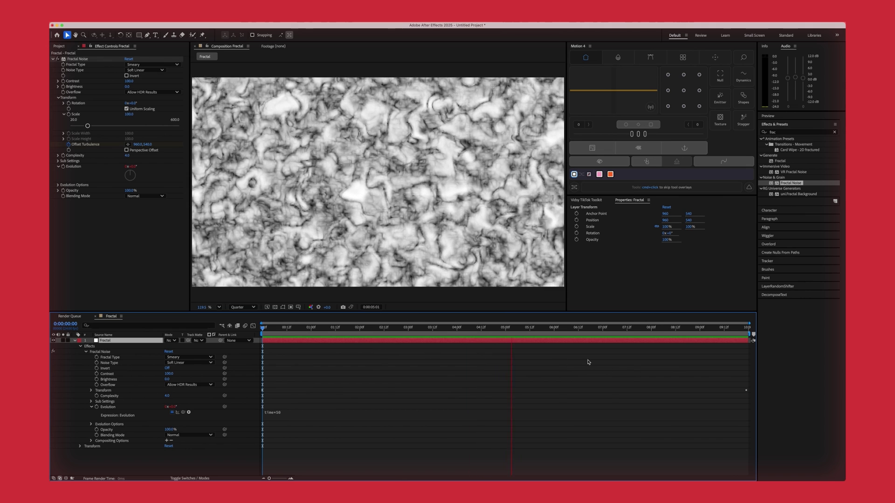
Set the Fractal Noise Contrast to 160 and Brightness to 15.
left_click(129, 81)
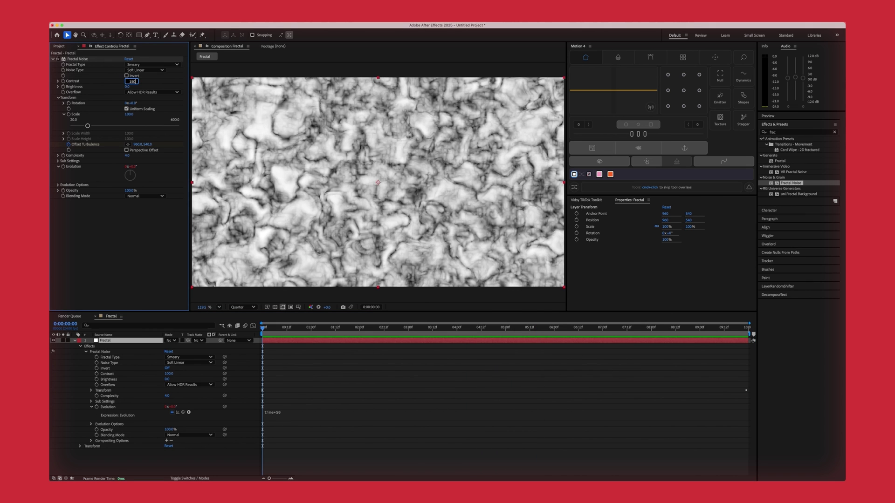
type("150")
key("Return")
left_click(127, 87)
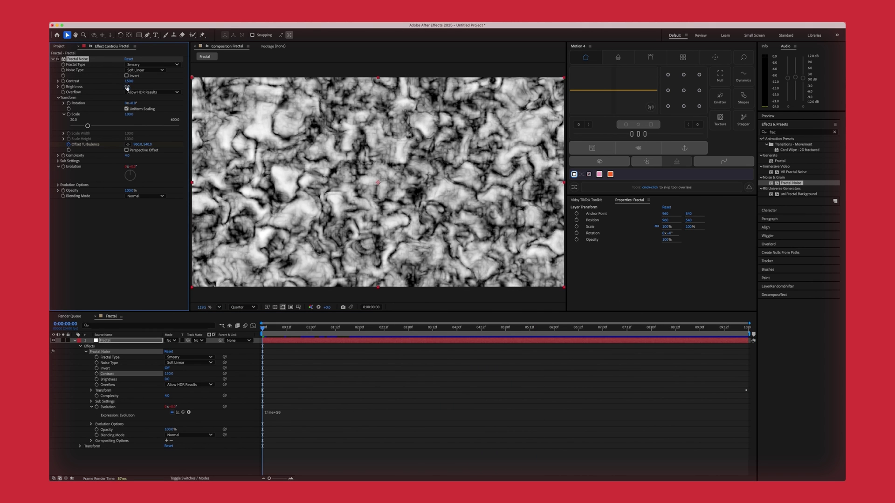
type("25")
key("Return")
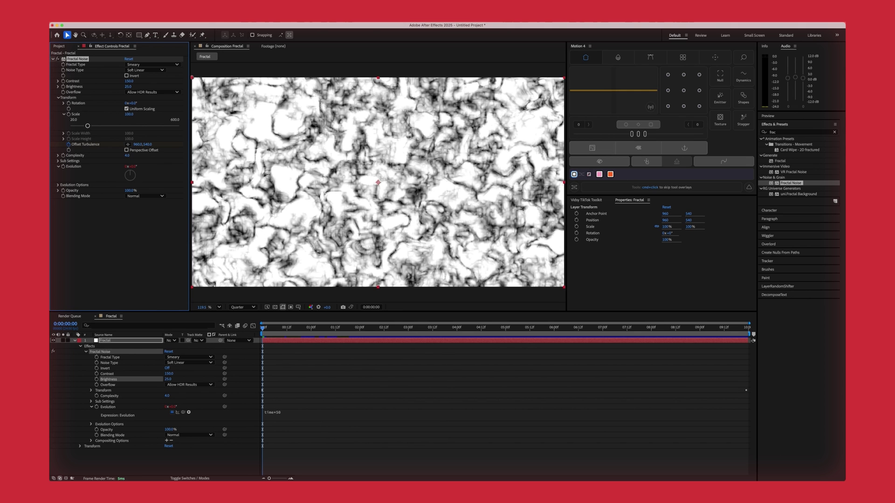
left_click(127, 87)
type("15")
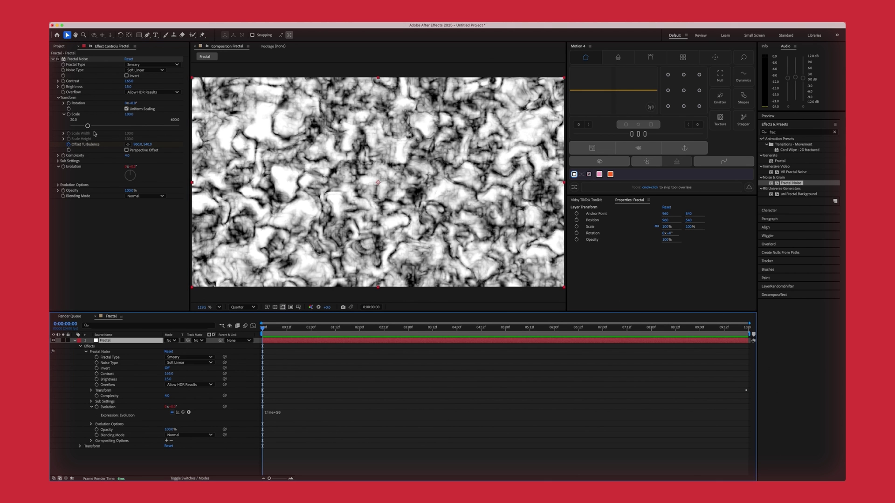
Keyframe the Fractal Noise Sub Offset at the composition's start, and at 0:00:09:23 set its horizontal value to -1000.
left_click(58, 160)
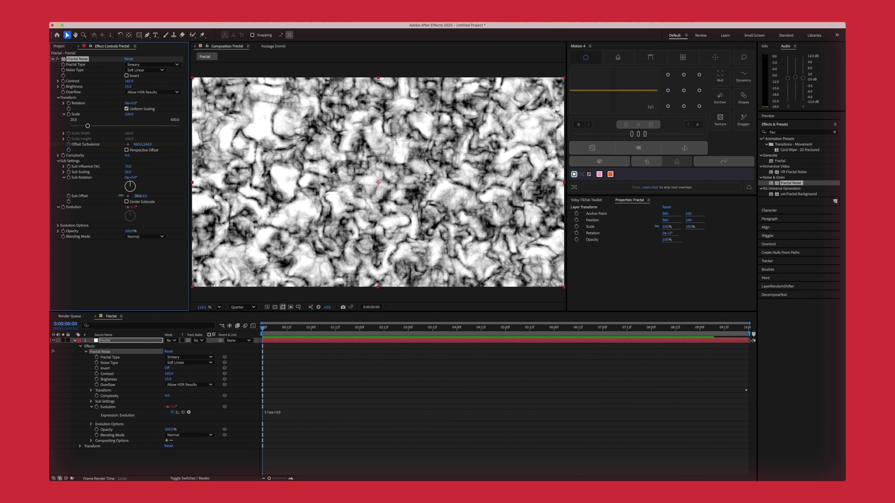
key("super+z")
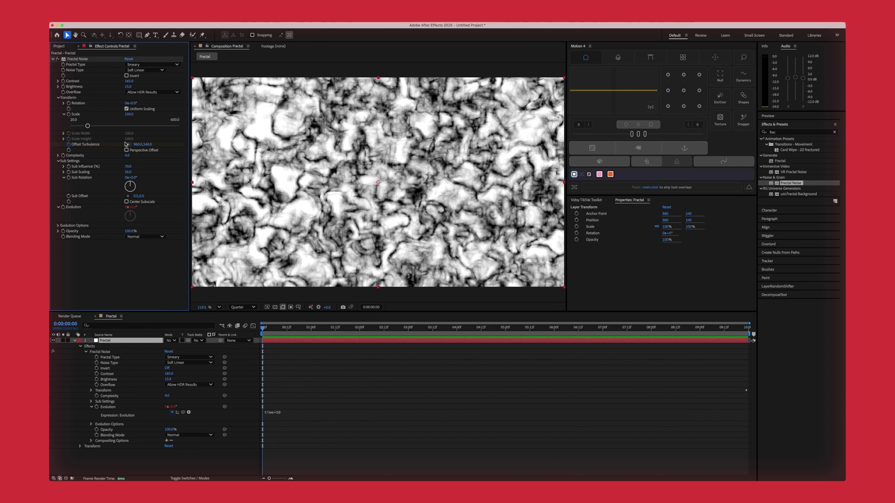
left_click(69, 195)
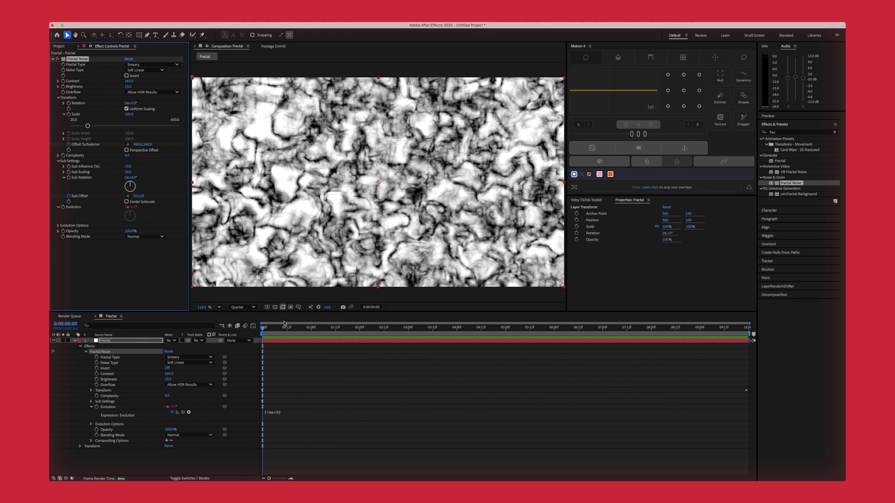
left_click_drag(331, 331, 828, 331)
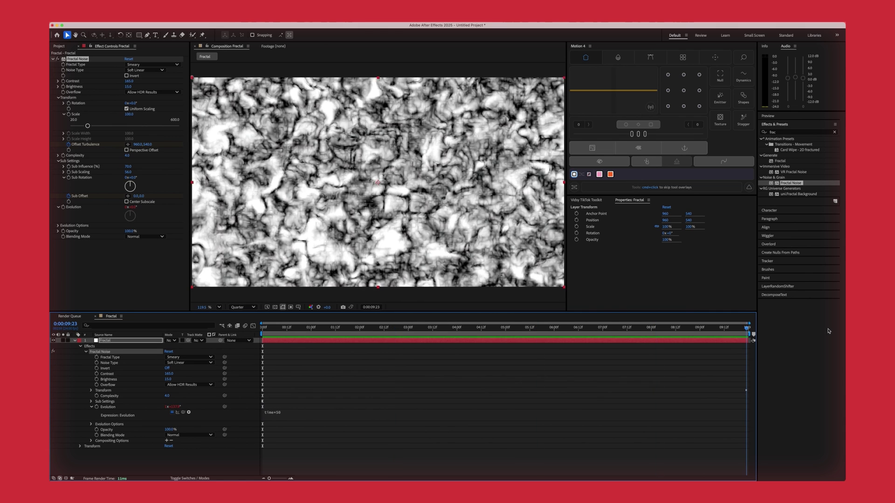
left_click(137, 196)
type("-10")
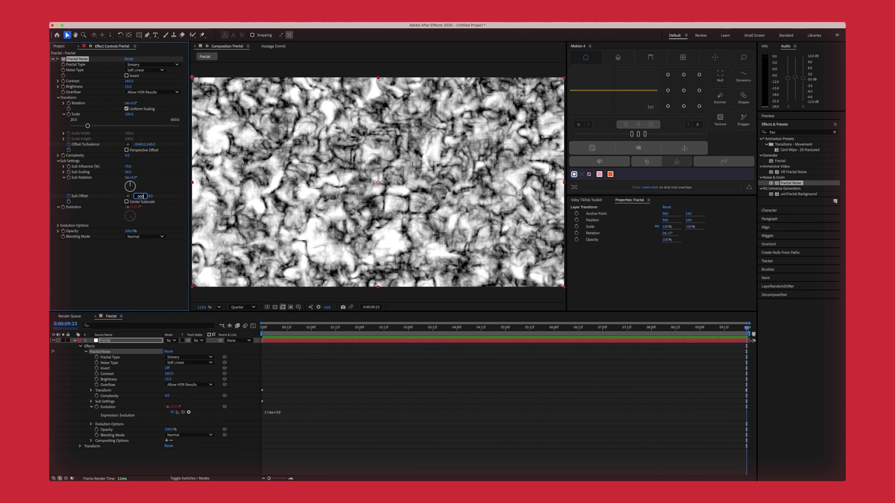
key("Return")
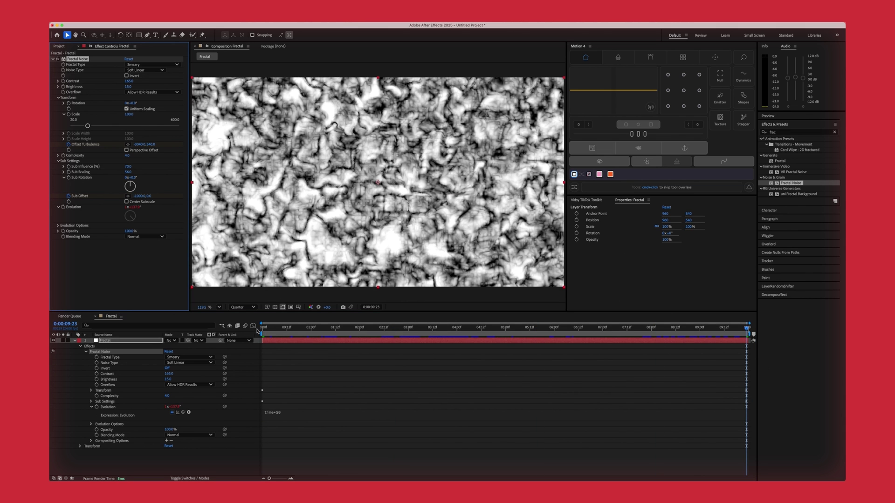
Preview the drifting fractal noise animation from the start of the composition.
left_click(262, 328)
left_click(305, 364)
key("space")
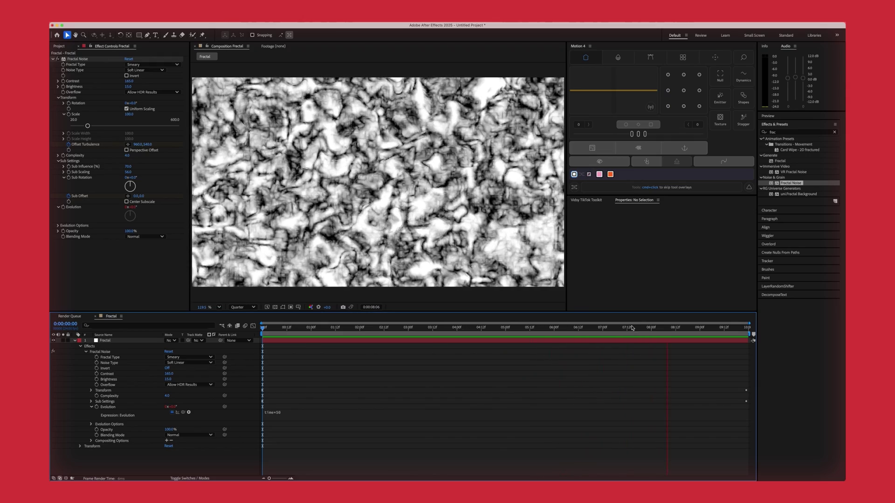
key("space")
left_click_drag(605, 329, 252, 327)
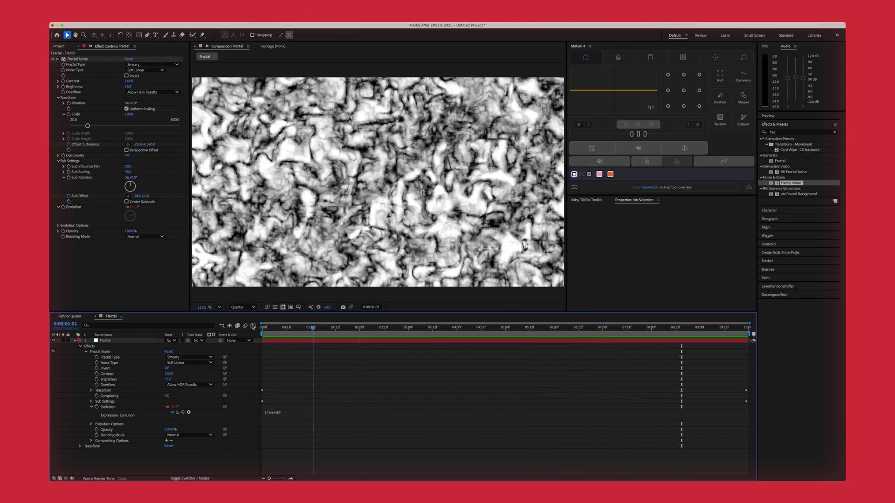
key("space")
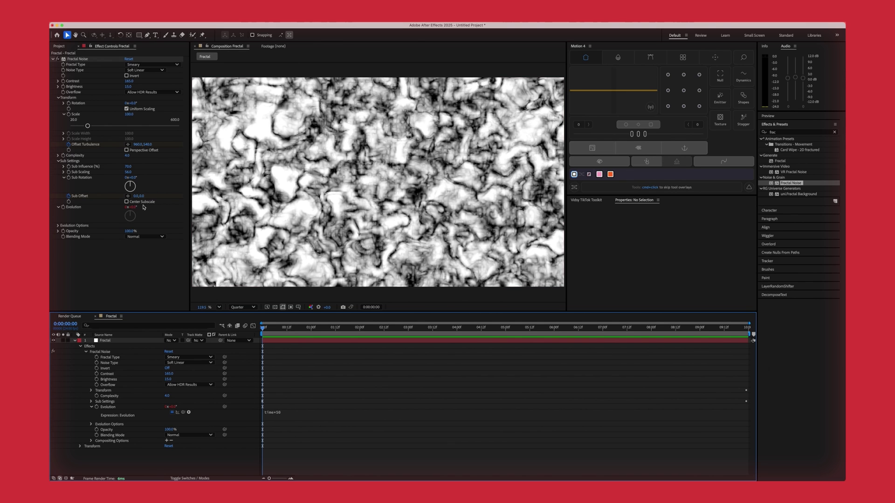
Create a 1920x1080, 24 fps, 10-second composition named Main and place the Fractal composition in it as a layer.
left_click(59, 46)
left_click(108, 18)
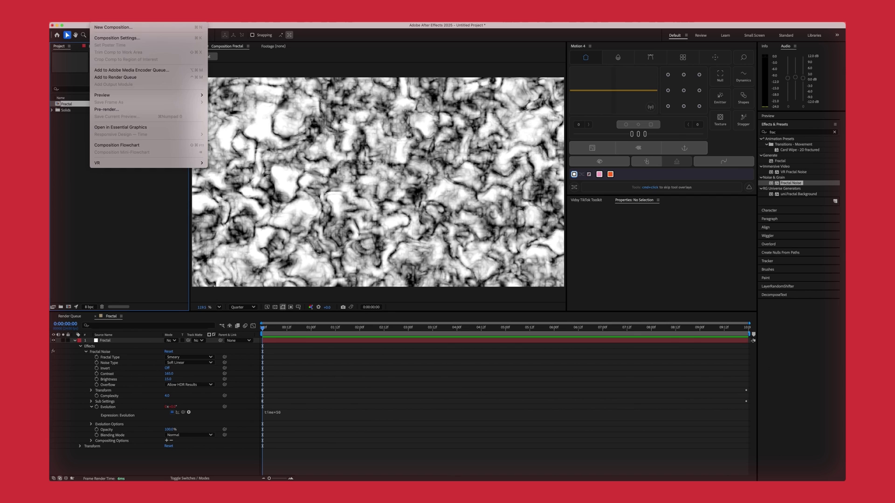
left_click(109, 28)
type("Main")
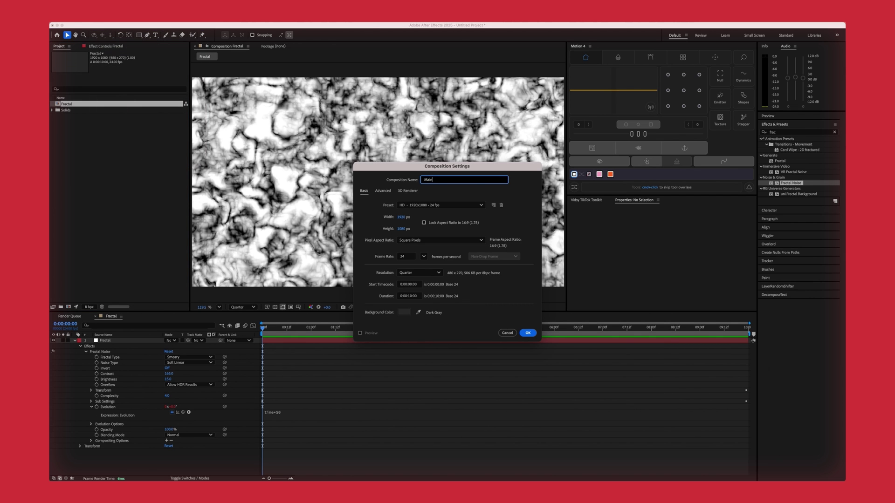
key("Return")
left_click_drag(67, 104, 134, 394)
left_click(116, 348)
Apply the Mirror effect to the Fractal layer in Main and set its Reflection Center to 960, 540.
left_click(122, 340)
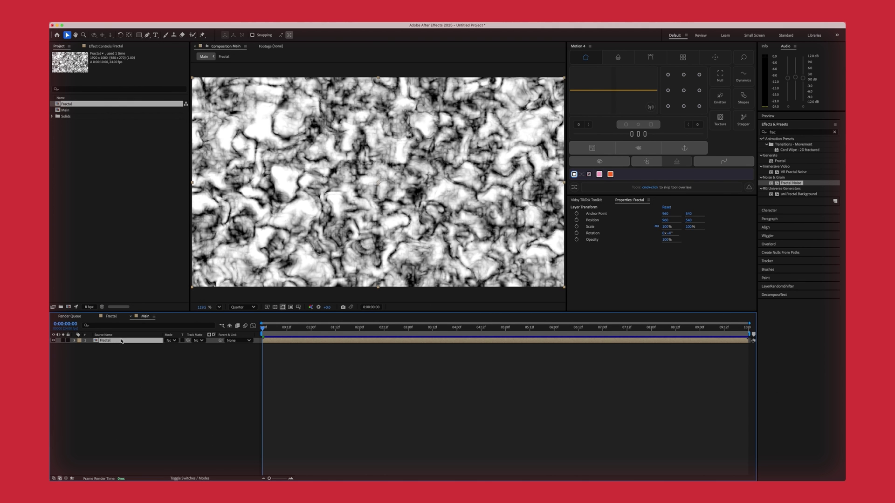
key("ctrl+space")
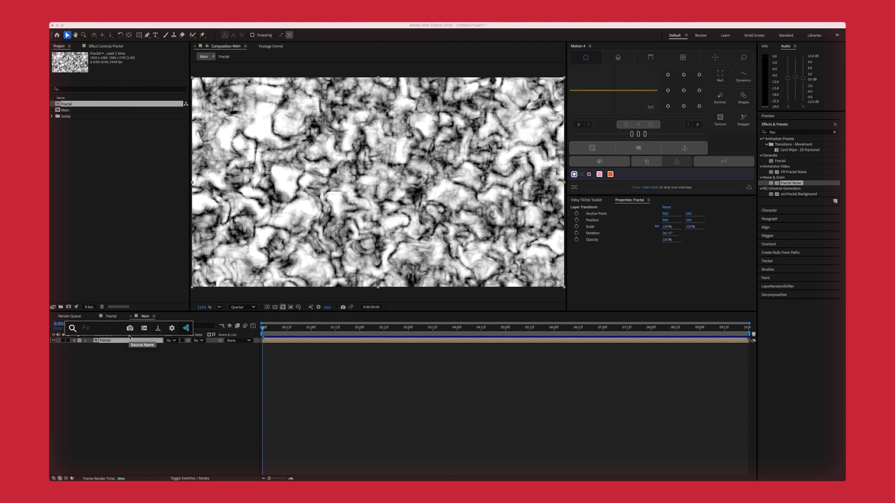
type("mirror")
key("Return")
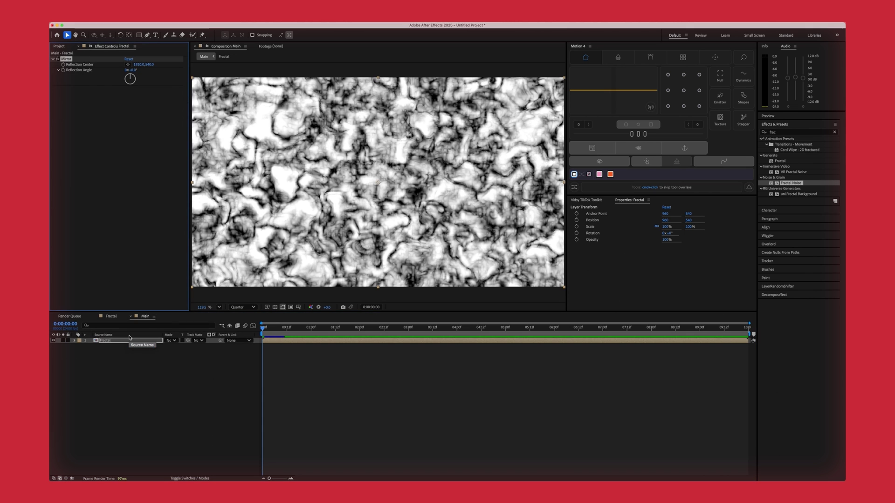
mouse_move(138, 66)
left_mouse_down()
mouse_move(131, 65)
mouse_move(139, 66)
left_mouse_up()
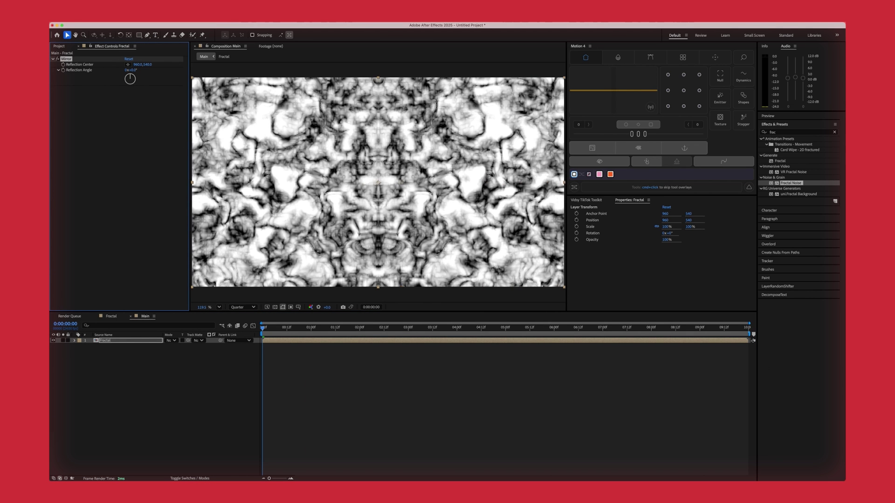
Preview the mirrored noise animation in Main, replaying it from the start.
key("space")
key("space")
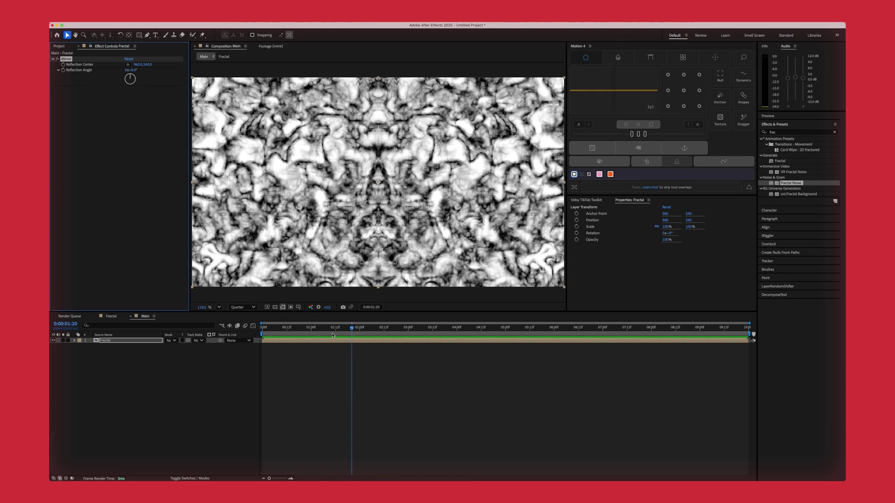
left_click_drag(329, 332, 261, 333)
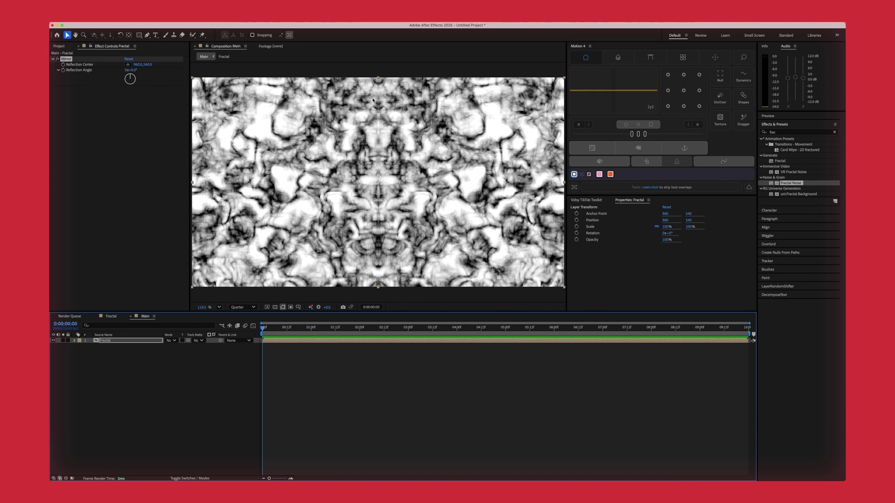
key("space")
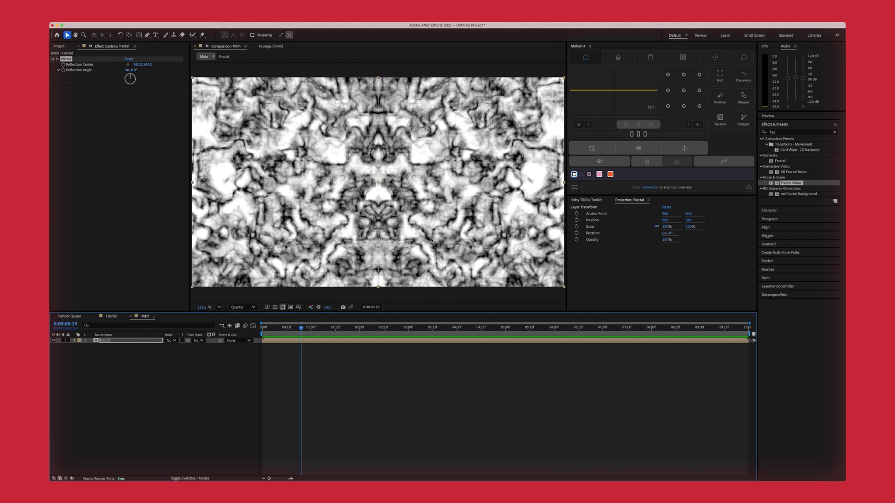
left_click(127, 343)
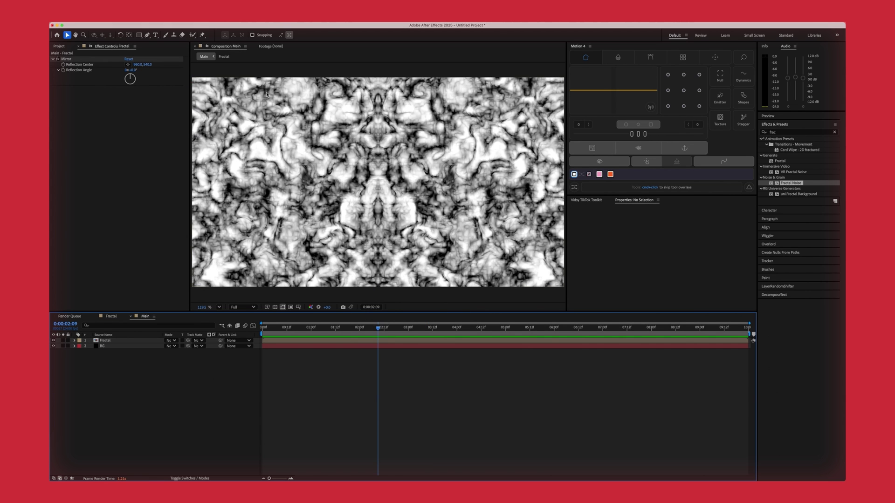
In the Fractal composition, set the Fractal Noise Scale to about 199, Complexity to 3 and Contrast to 175.
left_click(111, 316)
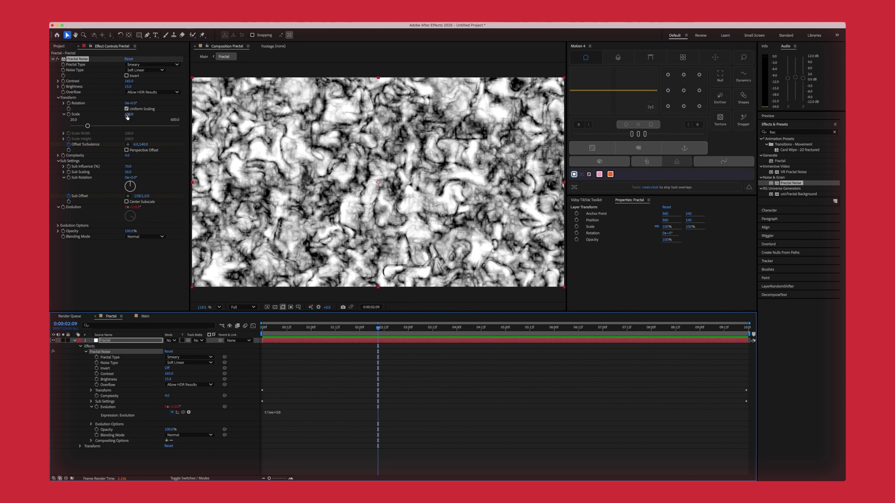
left_click_drag(88, 126, 106, 126)
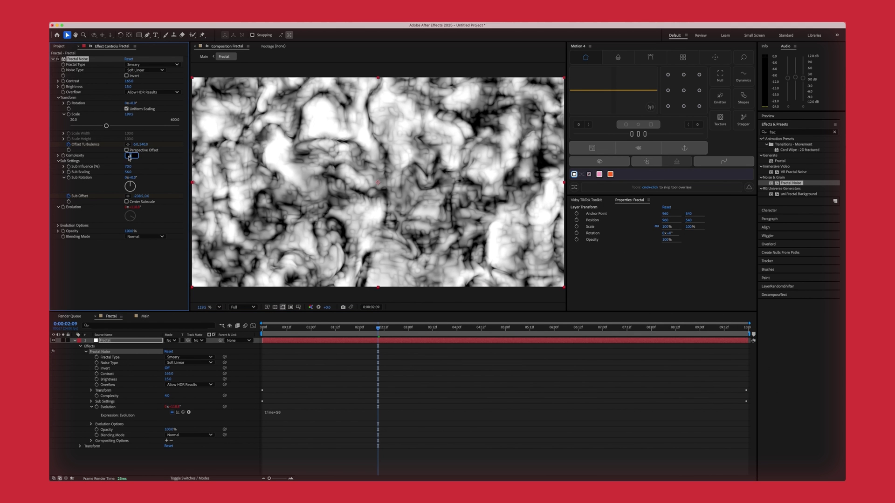
left_click_drag(128, 155, 123, 155)
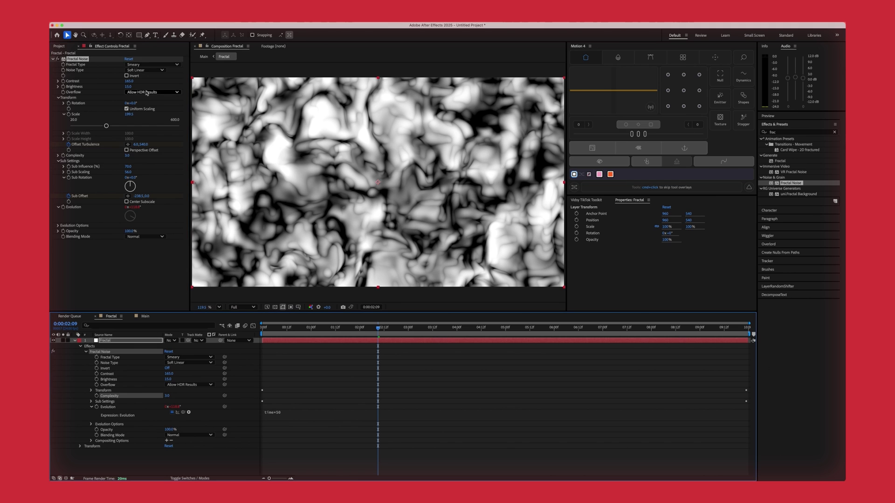
left_click(131, 81)
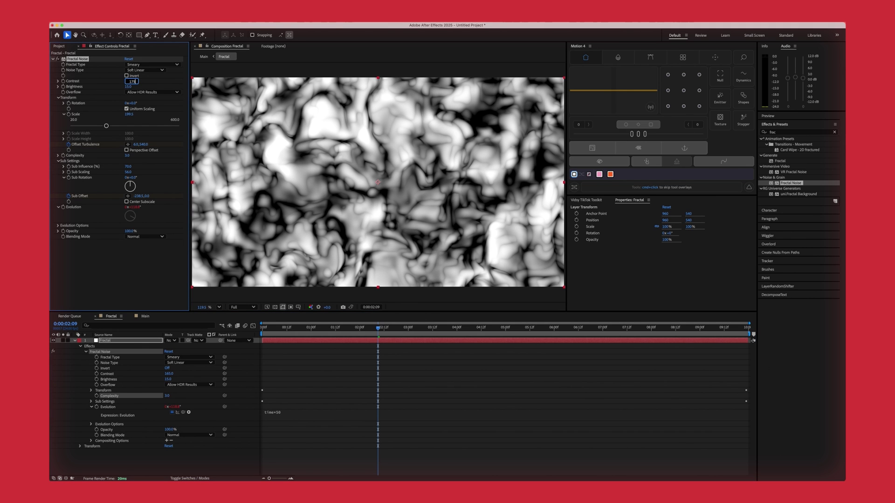
key("Return")
Add a Gaussian Blur to the Fractal layer in Main and raise its Blurriness until the noise becomes soft blobs.
left_click(145, 316)
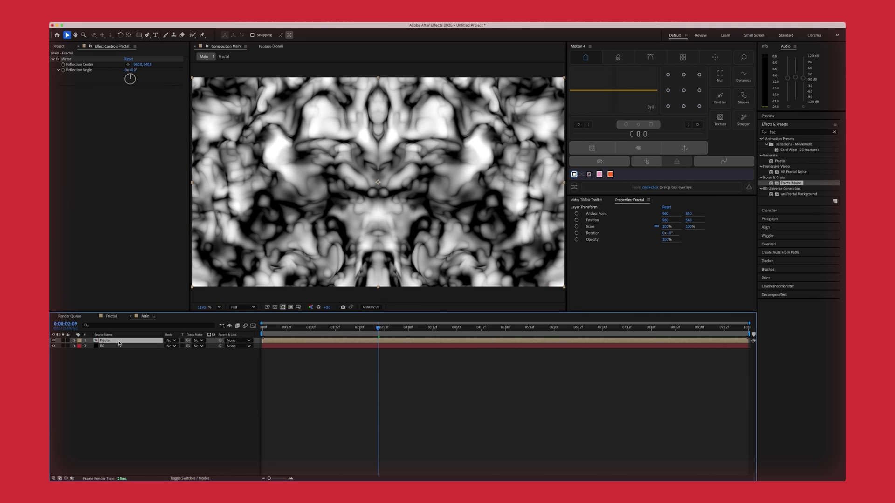
key("ctrl+space")
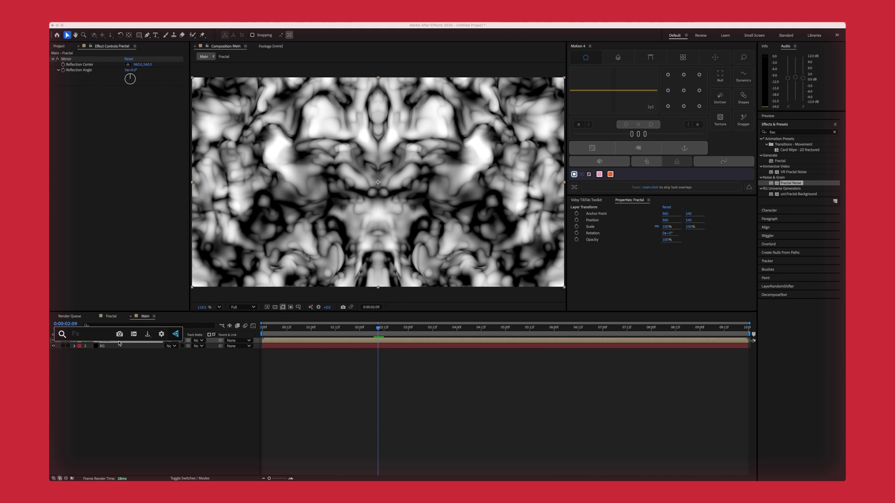
type("gaus")
key("Return")
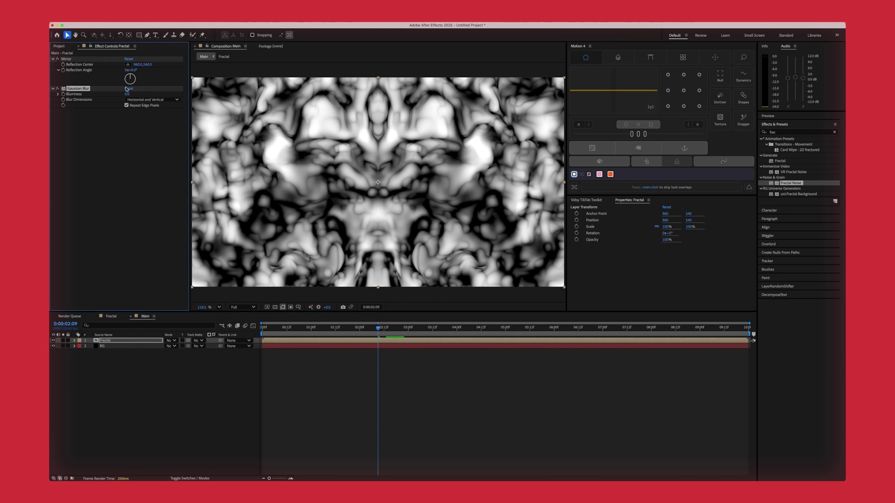
left_click(127, 93)
type("45")
key("Return")
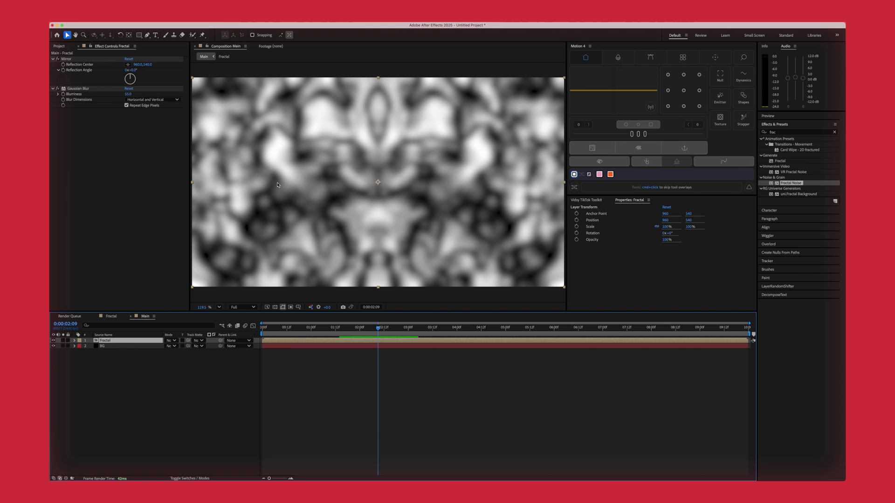
Apply the Extract effect to the Fractal layer and raise its Black Point to about 122 to cut out the dark areas.
left_click(130, 84)
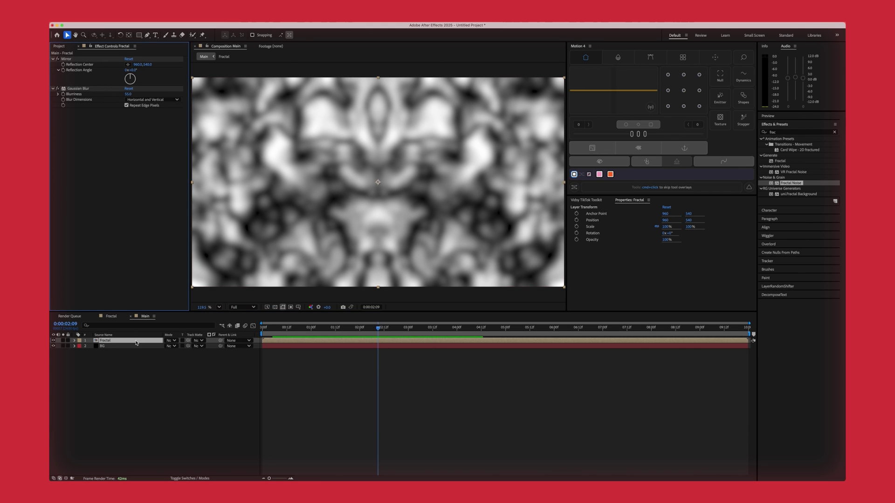
key("ctrl+space")
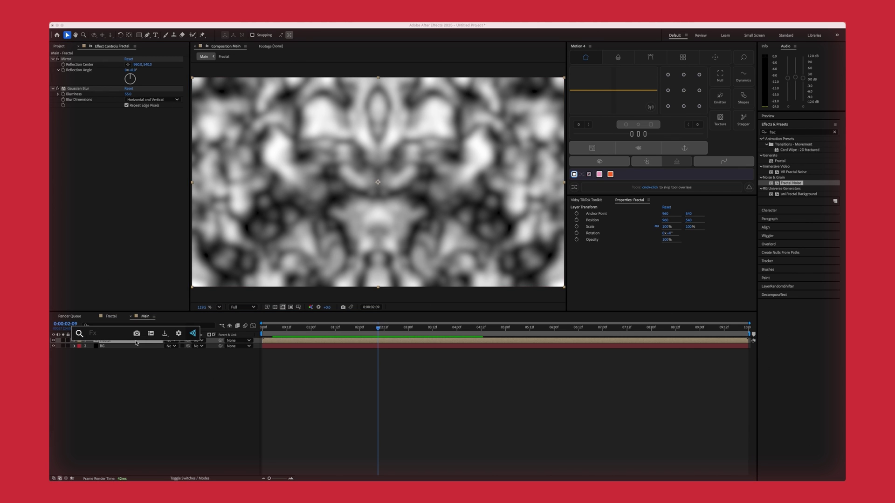
key("Return")
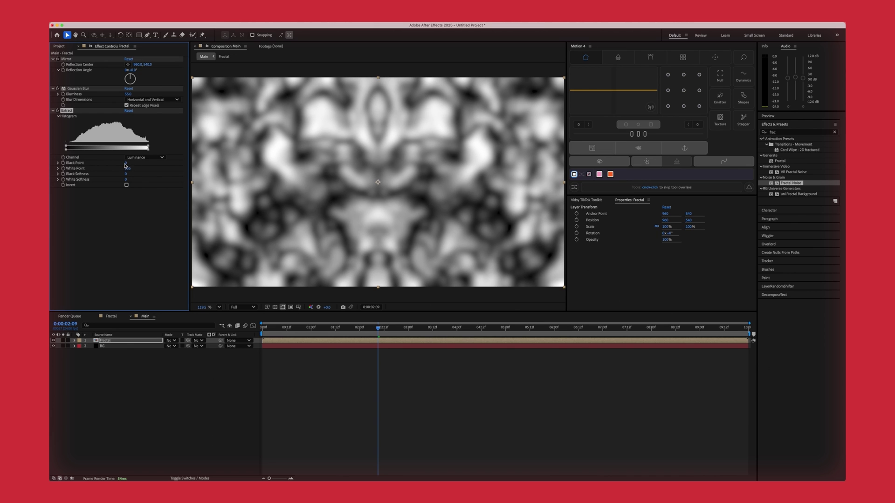
left_click_drag(127, 164, 161, 160)
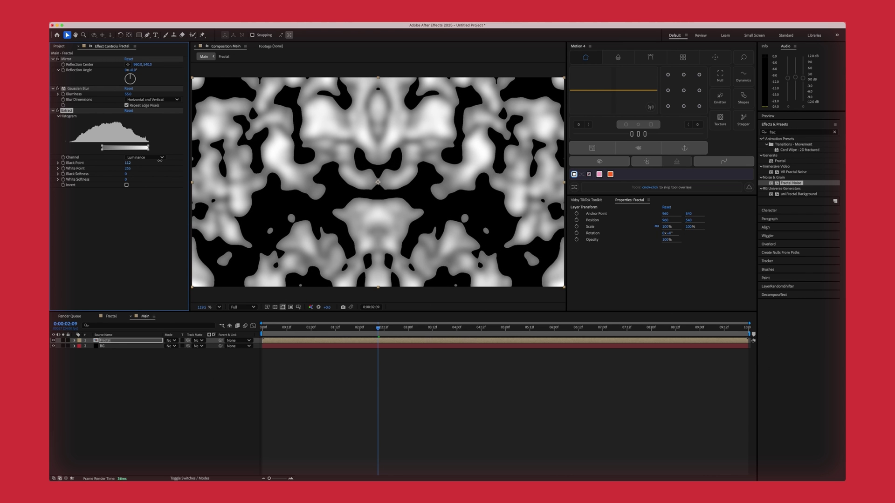
left_click(129, 162)
type("130")
key("Return")
left_click_drag(129, 163, 126, 163)
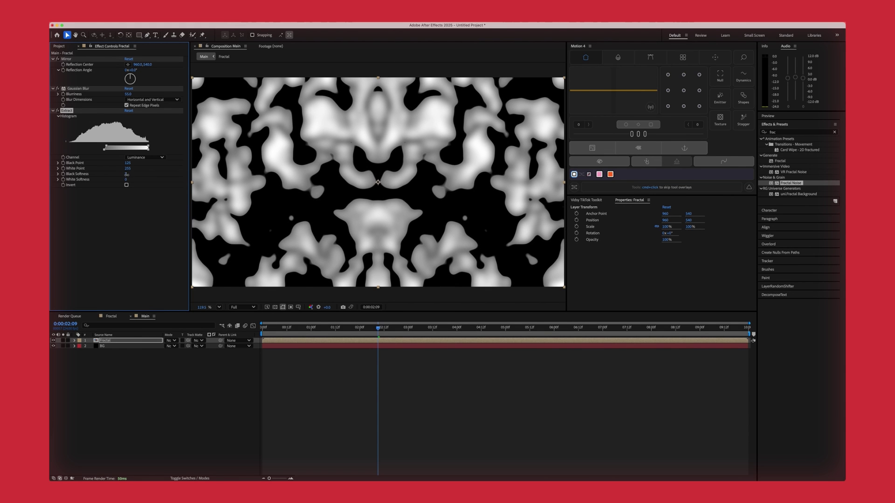
Set the Extract effect's Black Softness to 5 and check the edges of the shapes up close.
left_click(127, 174)
type("75")
key("Return")
scroll(312, 183, "up", 1)
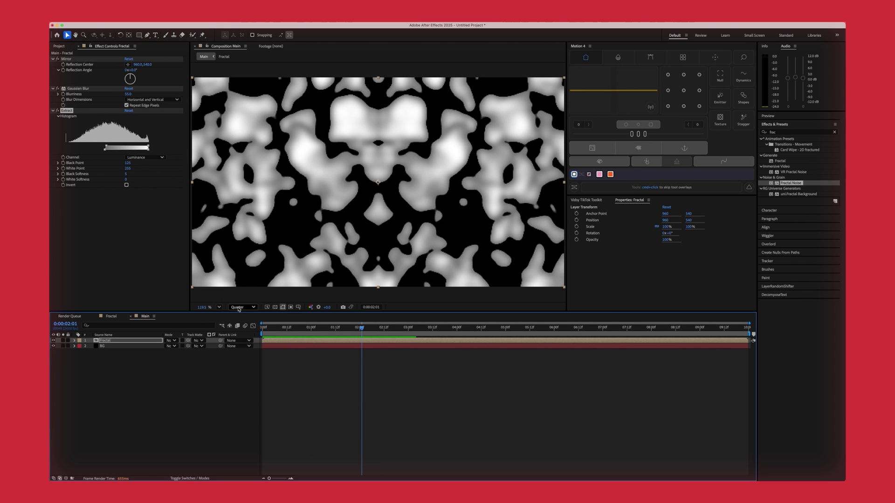
left_click(238, 309)
left_click(240, 327)
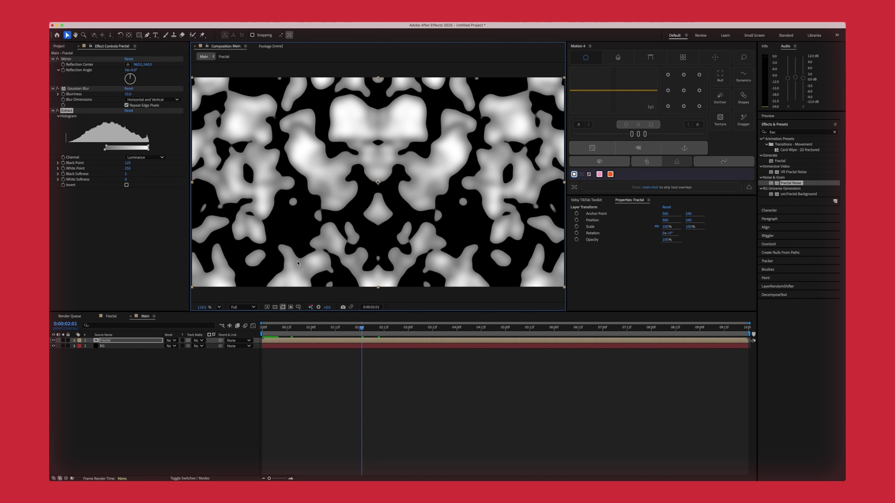
left_click(124, 342)
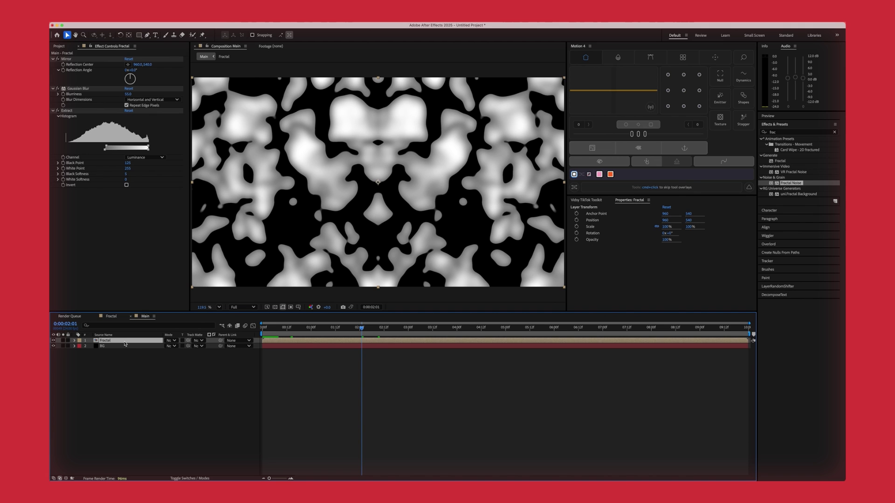
Apply a Fill effect to the Fractal layer in Main and set its color to white (FFFFFF).
key("ctrl+space")
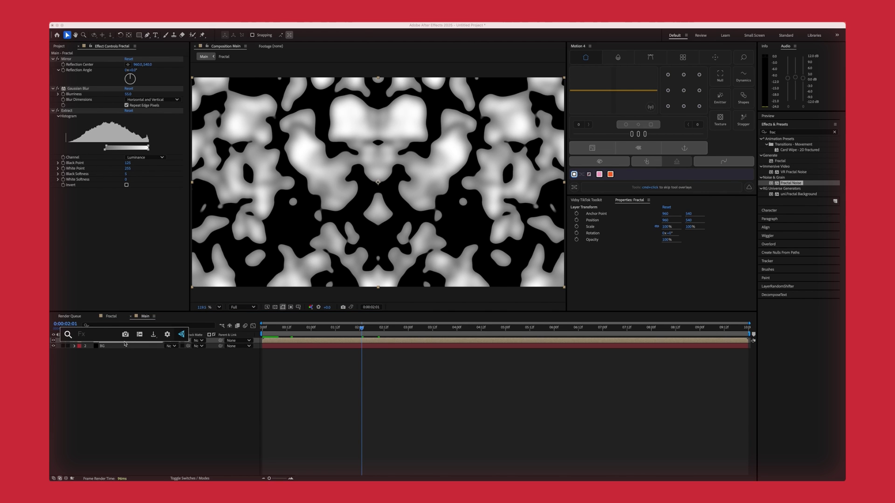
type("fill")
key("Return")
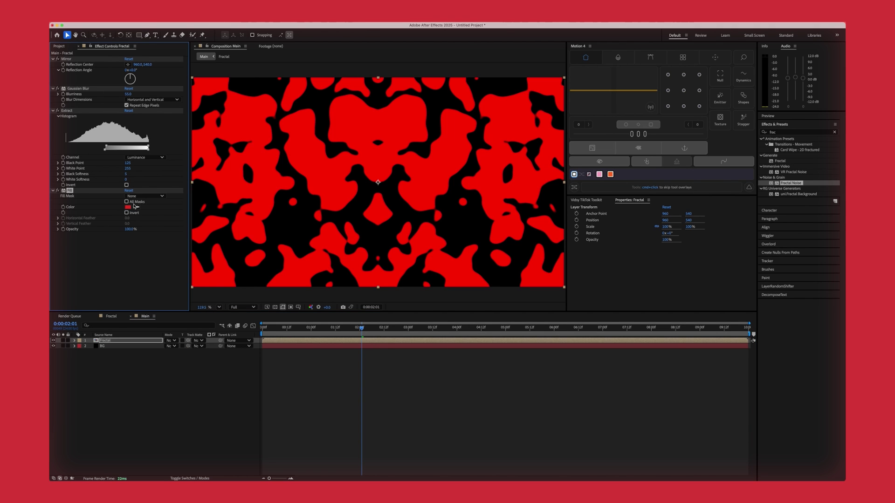
left_click(127, 207)
left_click_drag(462, 269, 463, 298)
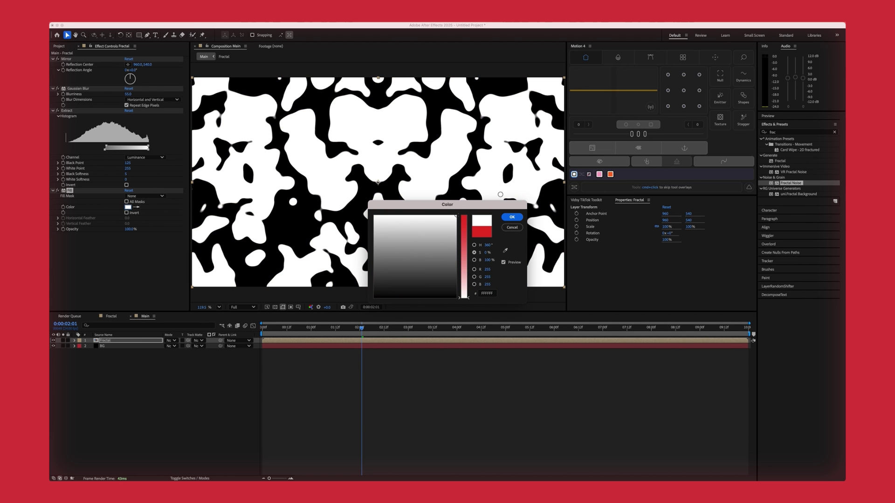
left_click(511, 217)
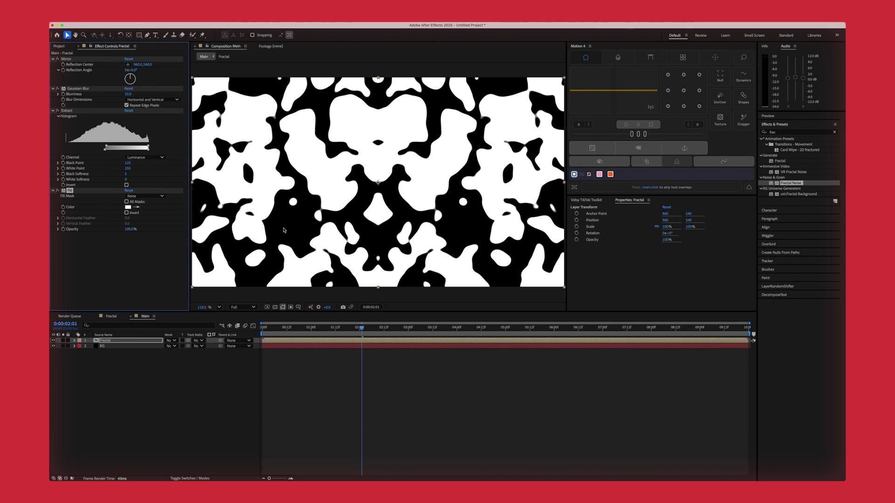
Add a Bulge effect to the Fractal layer and enlarge it to about 702 by 560 radius, with Bulge Height about -3.
left_click(130, 351)
left_click(119, 341)
key("ctrl+space")
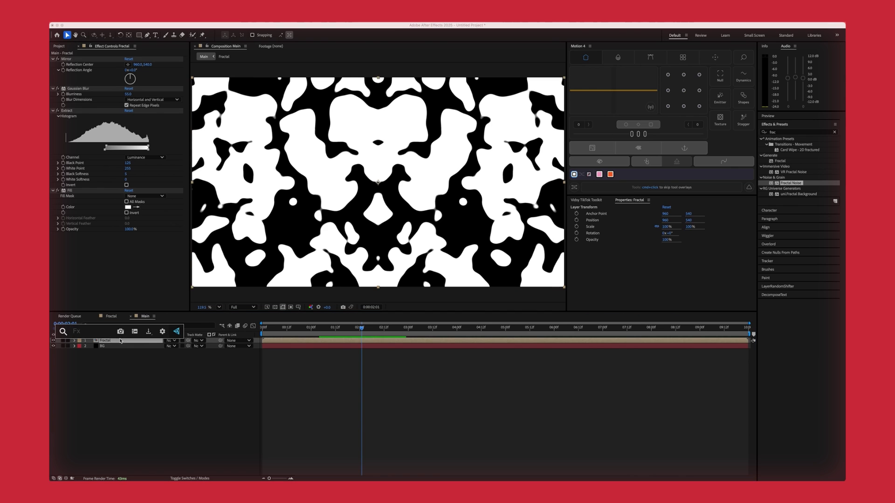
type("bulge")
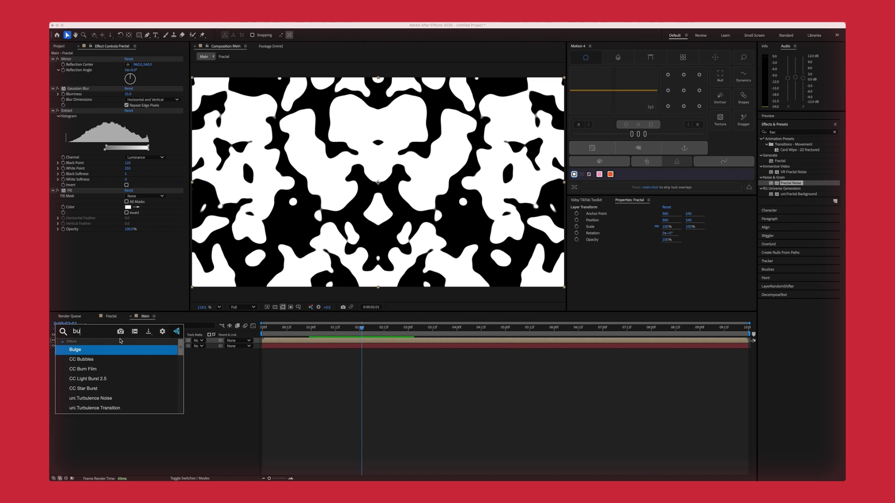
key("Return")
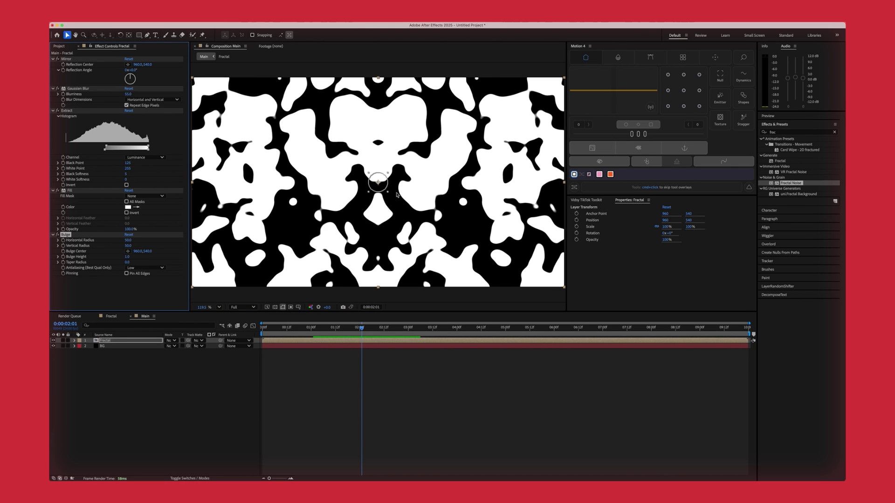
left_click_drag(387, 191, 512, 290)
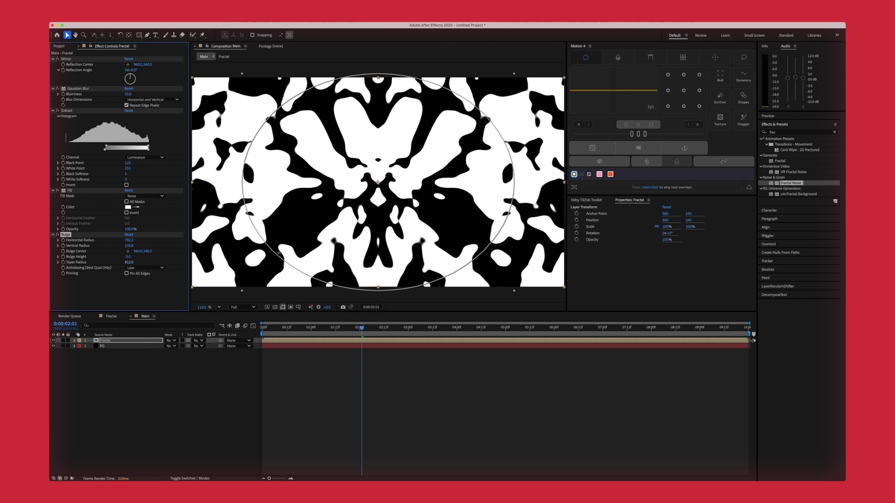
Set the Bulge effect's Taper Radius to 900 and preview the animation from the first frame.
left_click(130, 262)
type("900")
key("Return")
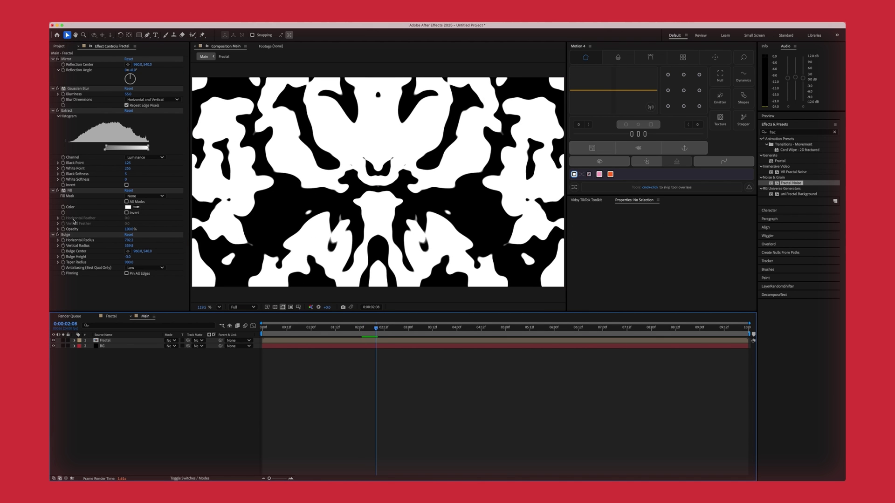
left_click(58, 235)
key("Home")
key("space")
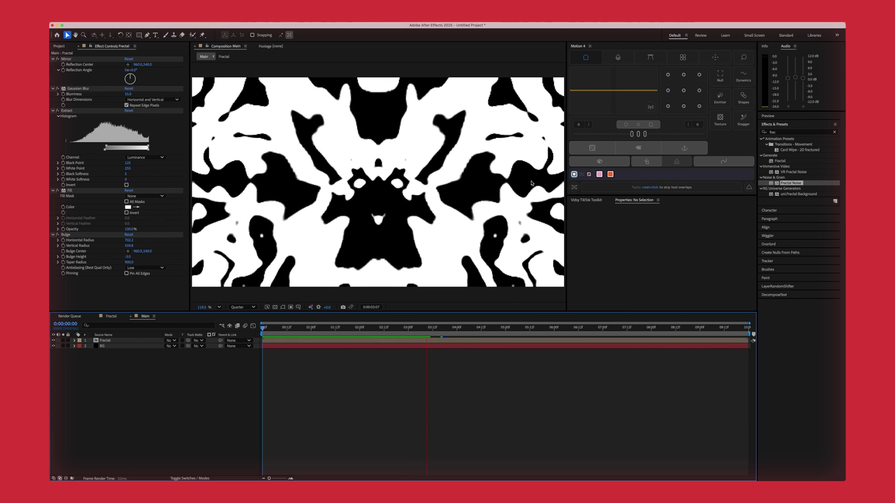
key("space")
Apply the CC Lens effect to the Fractal layer in Main.
left_click(125, 341)
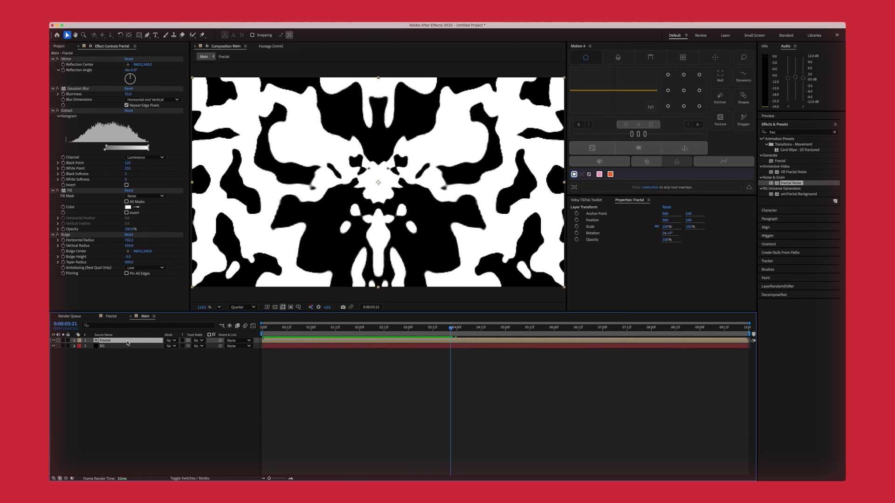
key("ctrl+space")
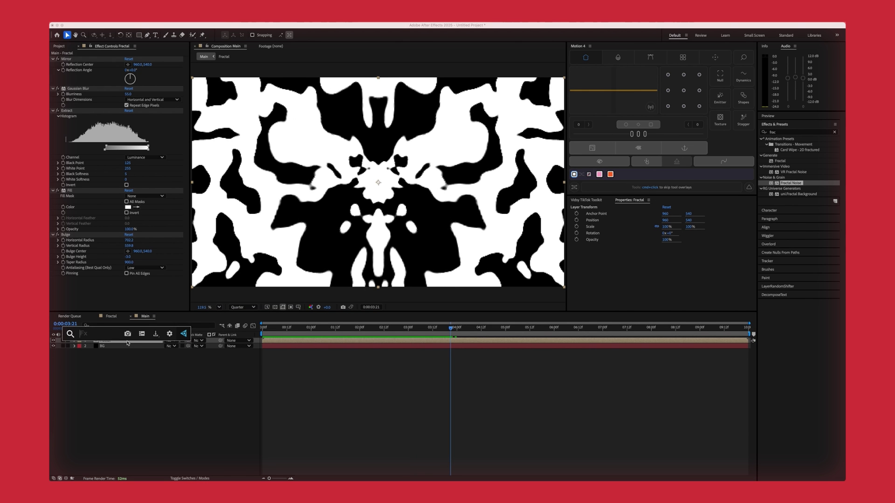
type("cc lemns")
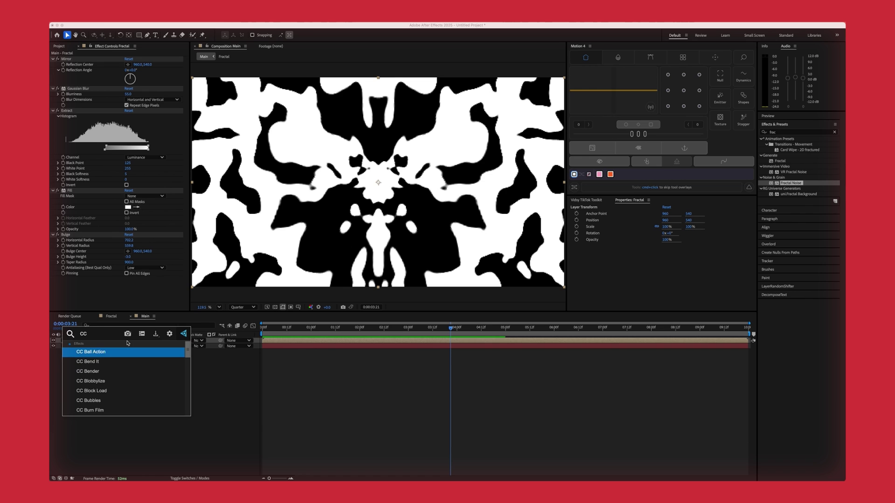
key("BackSpace")
key("BackSpace")
key("BackSpace")
type("ns")
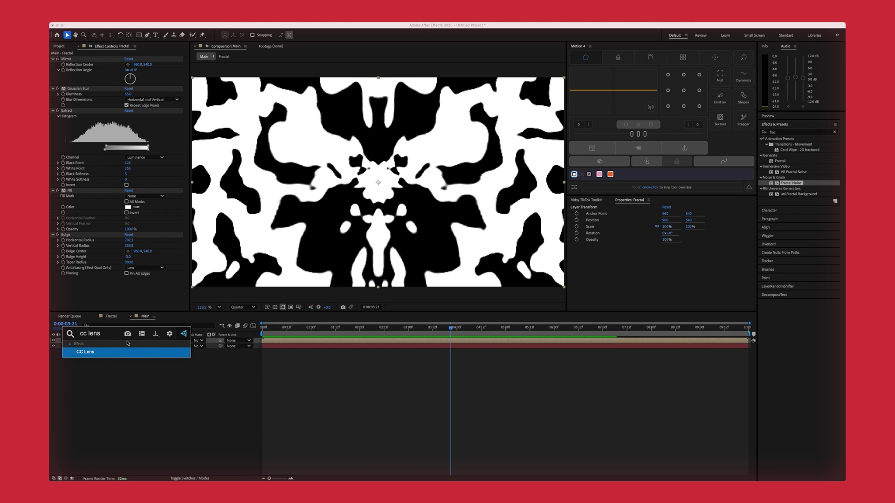
key("Return")
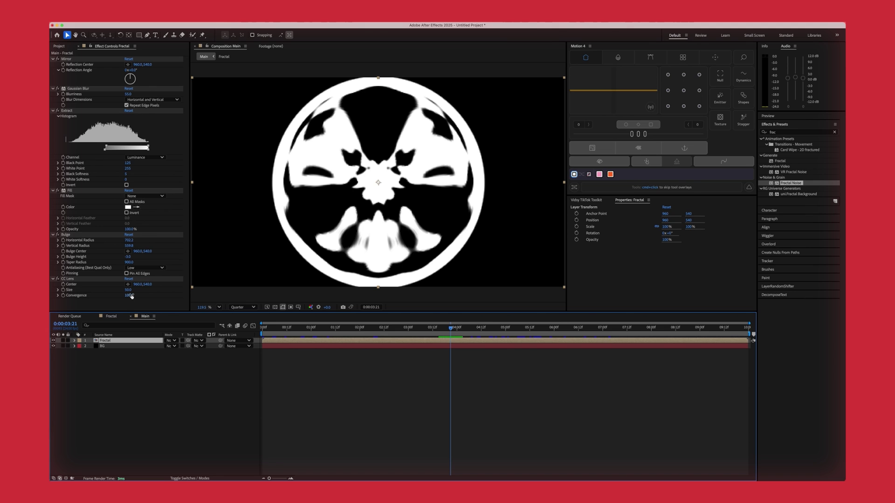
Set the CC Lens Size to 240 and play back the distorted inkblot animation.
left_click(127, 289)
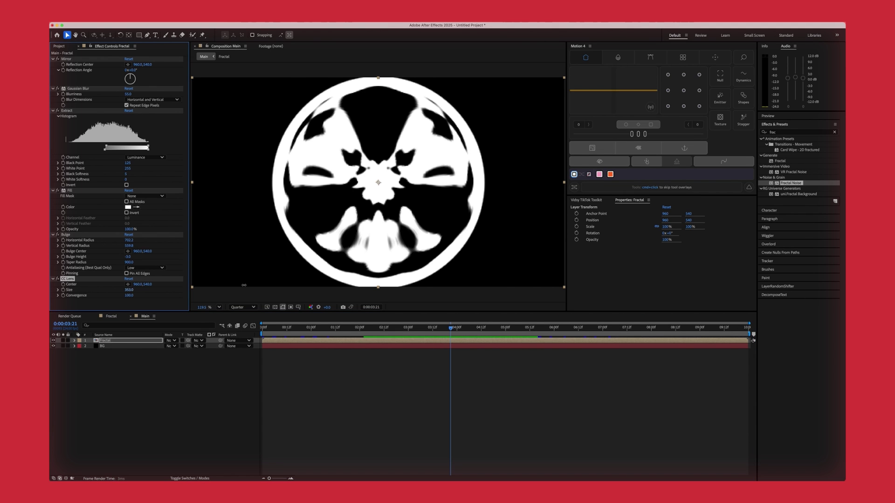
type("500")
key("Return")
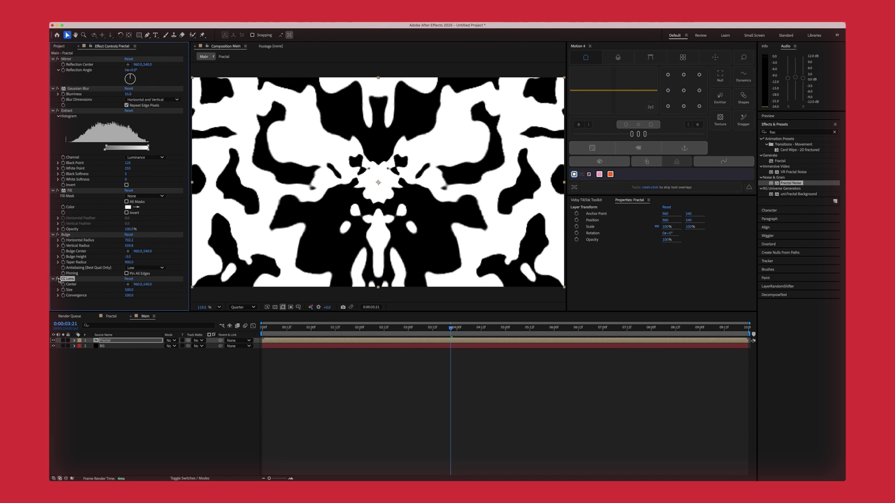
left_click(128, 290)
key("BackSpace")
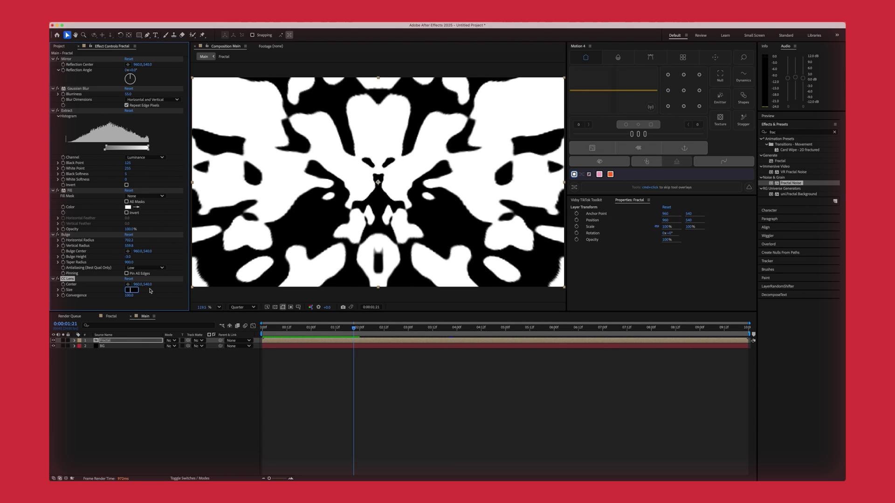
type("240")
key("Return")
key("space")
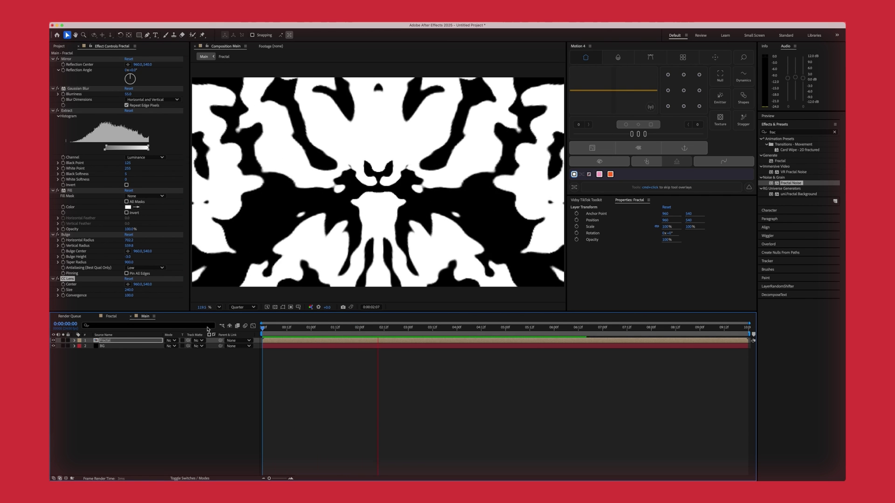
key("space")
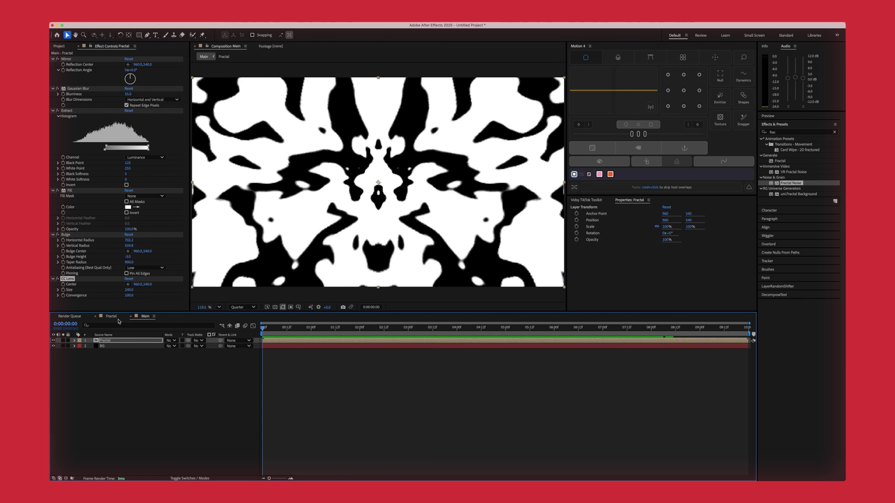
Try a Fractal Noise Contrast of 200 in the Fractal composition and check the result in Main.
left_click(113, 319)
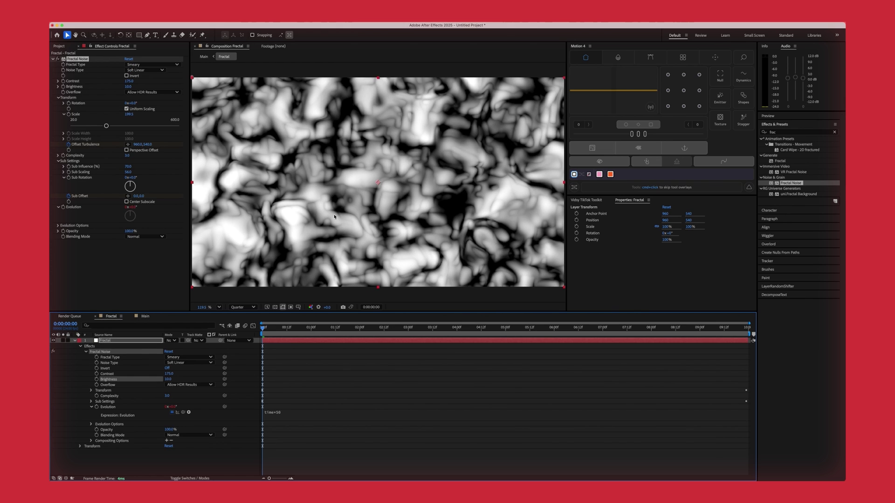
left_click(130, 81)
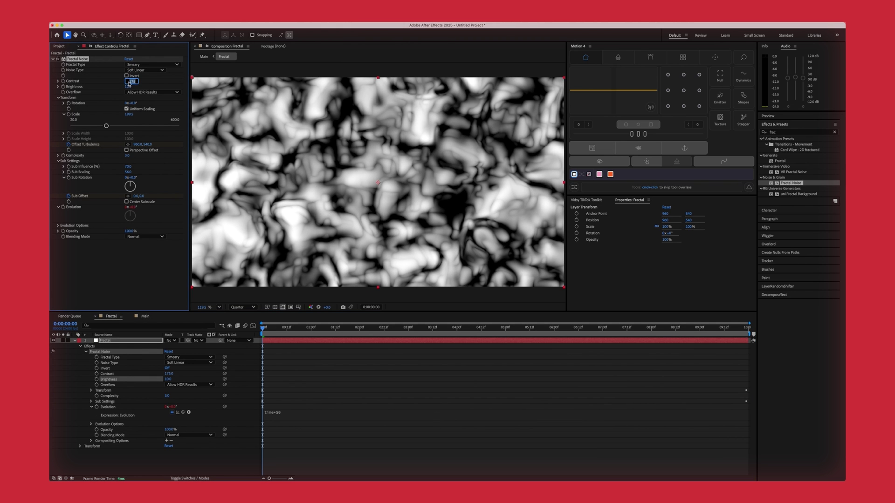
type("20")
key("Return")
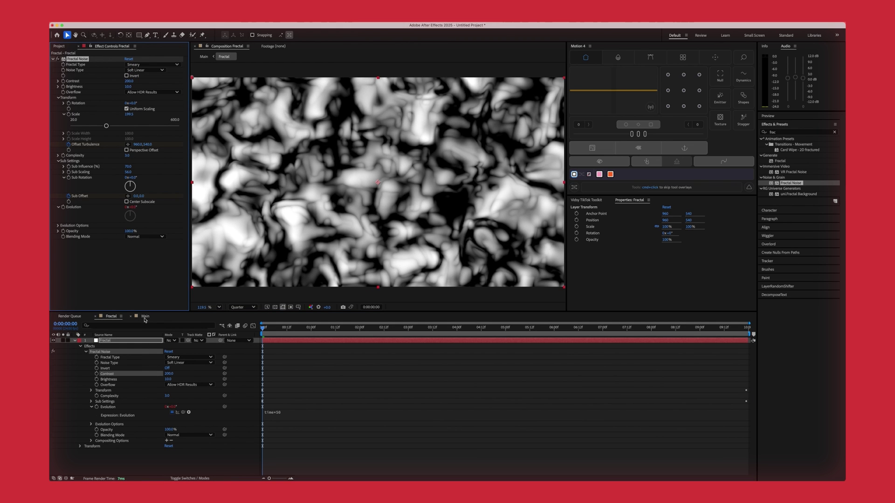
left_click(145, 317)
Set the Fractal Noise Contrast to 190 in the Fractal composition.
left_click(116, 318)
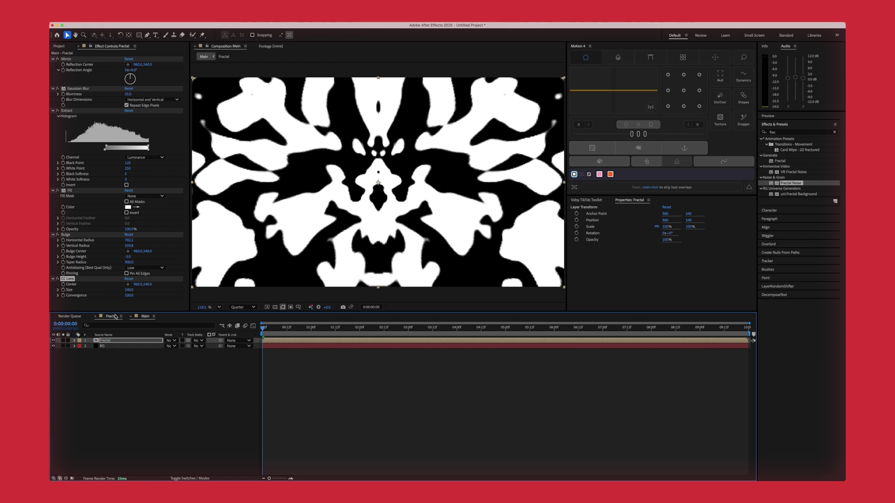
left_click(130, 81)
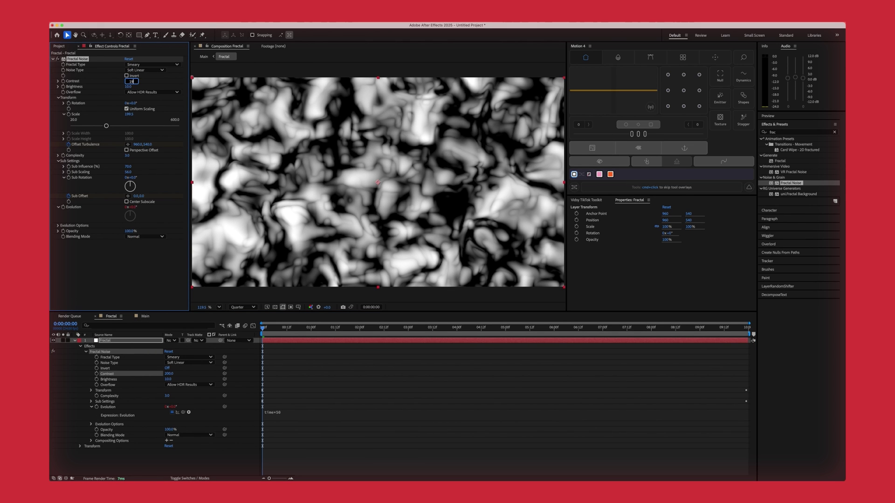
type("190")
key("Return")
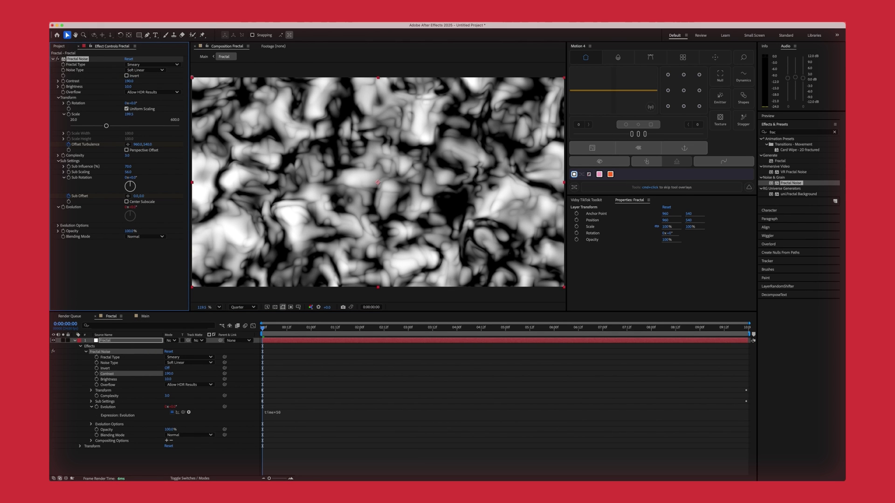
Try a Fractal Noise Complexity of 4 and check the shapes in Main.
left_click(127, 156)
type("4")
key("Return")
left_click(149, 318)
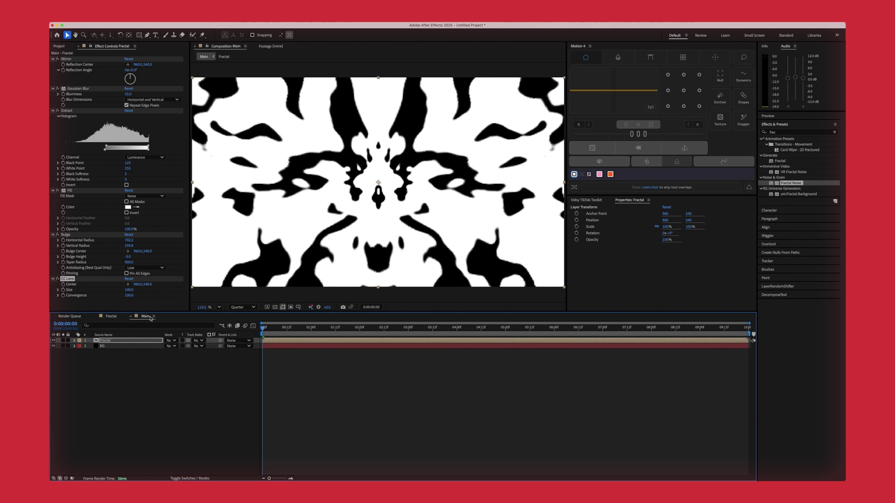
Change the X value of the Fractal layer's final Offset Turbulence keyframe to -150 and review the motion in Main.
left_click(111, 317)
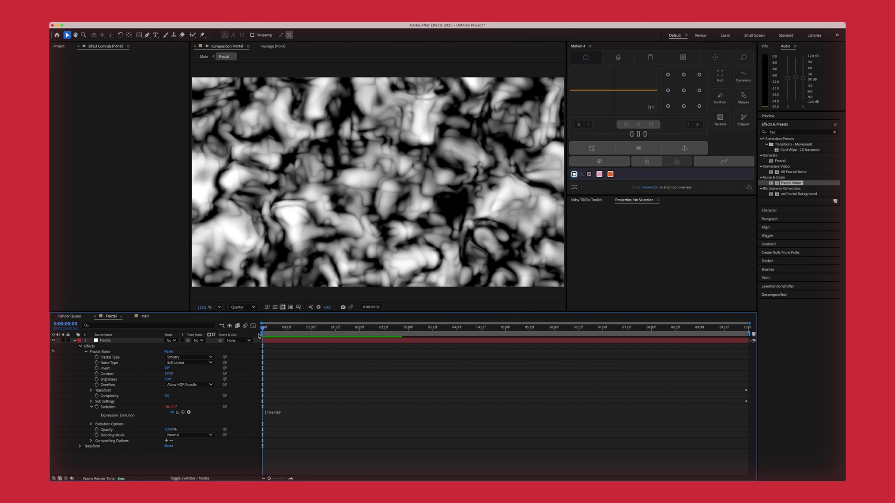
left_click(148, 341)
key("u")
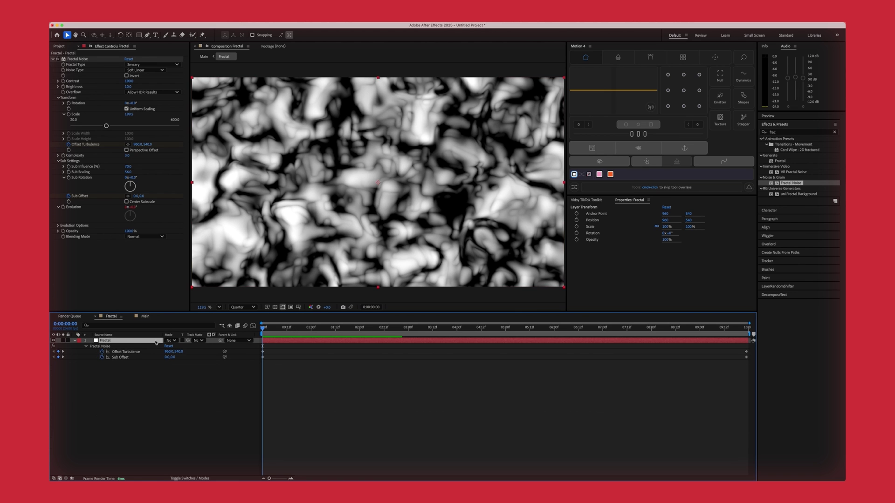
left_click(146, 352)
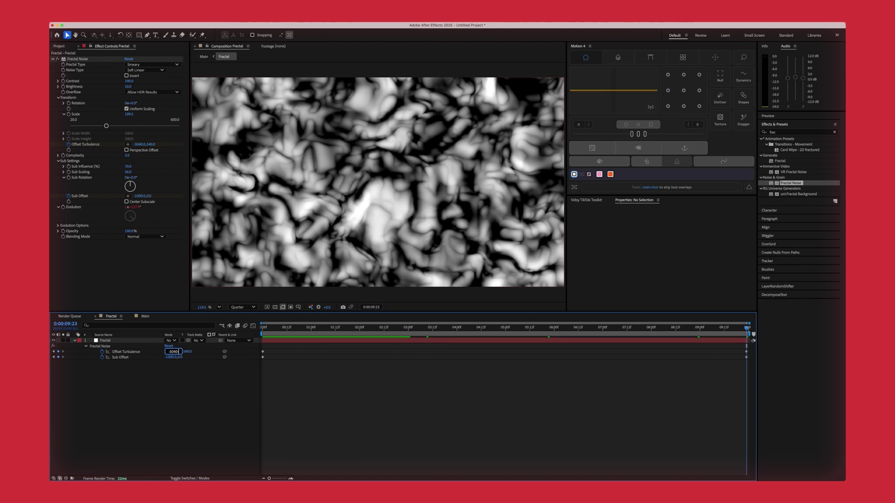
type("-150")
left_click(144, 315)
left_click(273, 328)
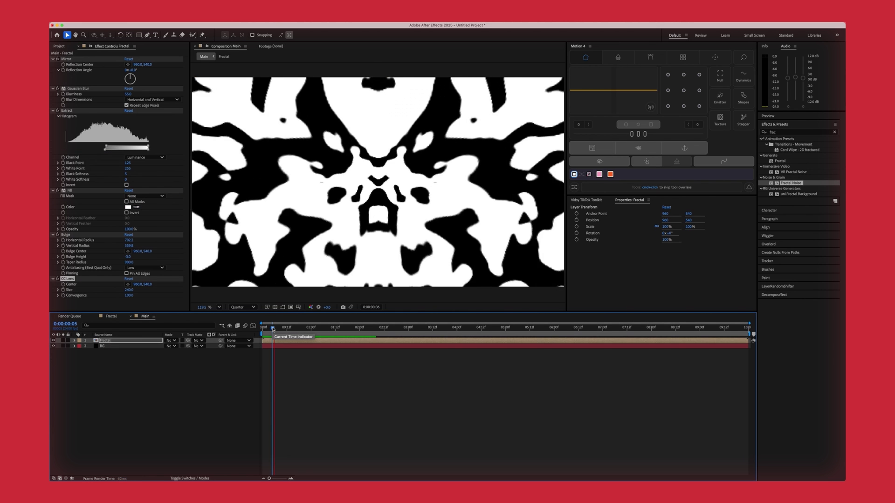
left_click_drag(273, 328, 347, 334)
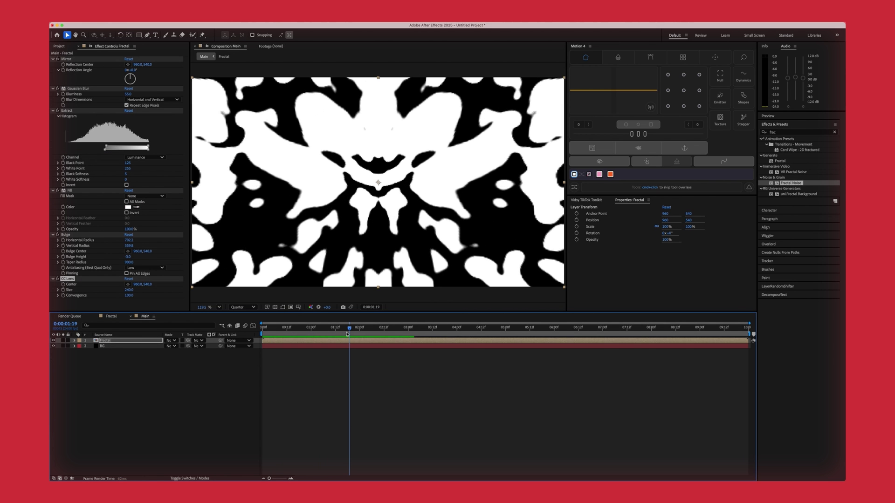
Duplicate the Bulge effect on the Fractal layer in Main.
left_click(66, 235)
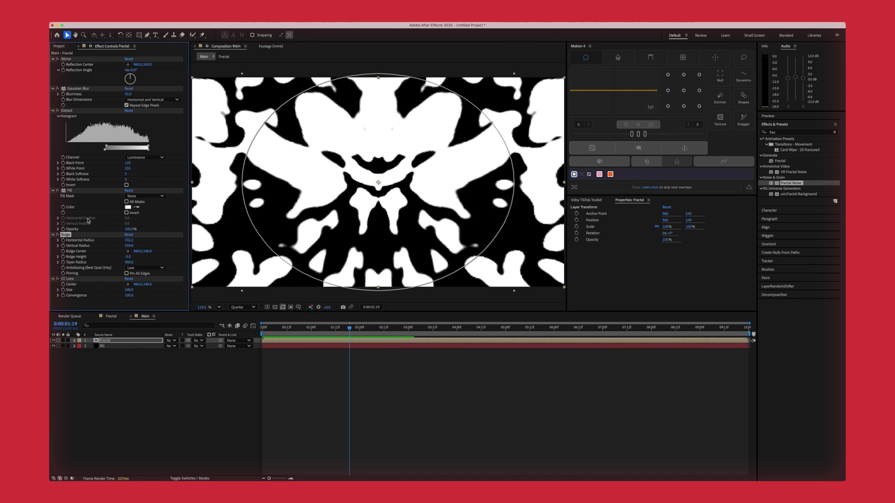
key("super+d")
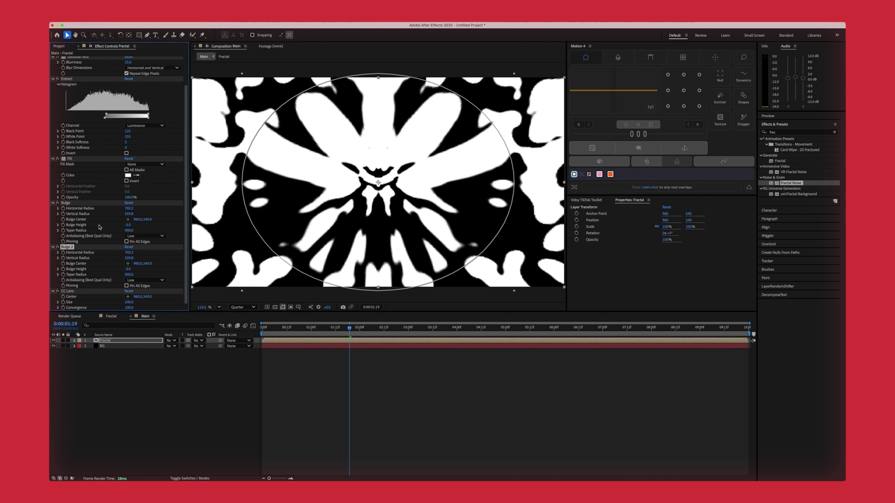
Set the duplicated Bulge effect's height to -4 and its taper radius to 2500, then preview the motion in Main.
left_click_drag(128, 269, 143, 274)
left_click(131, 274)
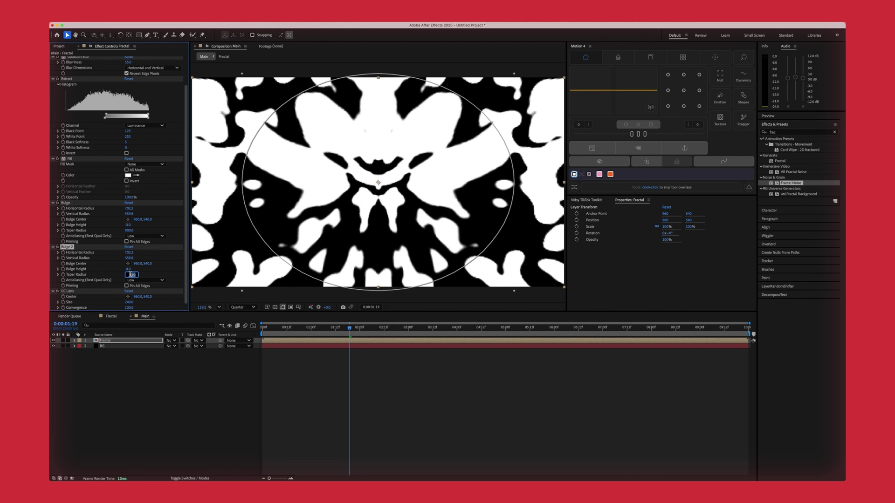
type("300")
key("Return")
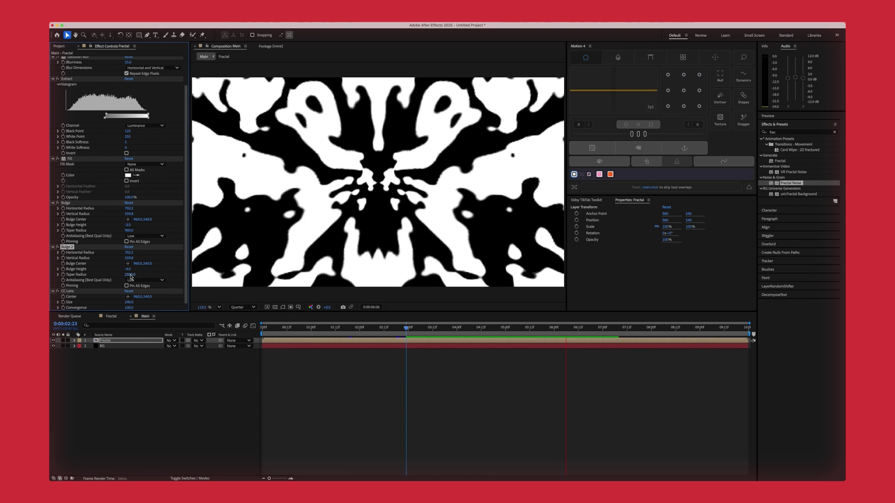
left_click(396, 328)
left_click_drag(396, 330, 348, 330)
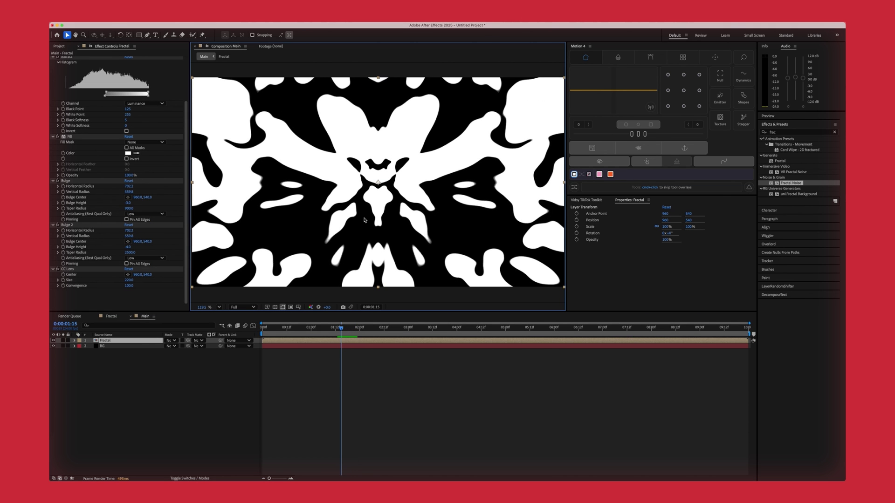
Inspect the edges of the inkblot shapes up close across the Main composition.
key("space")
left_click_drag(416, 170, 381, 185)
scroll(381, 186, "up", 1)
scroll(380, 186, "up", 10)
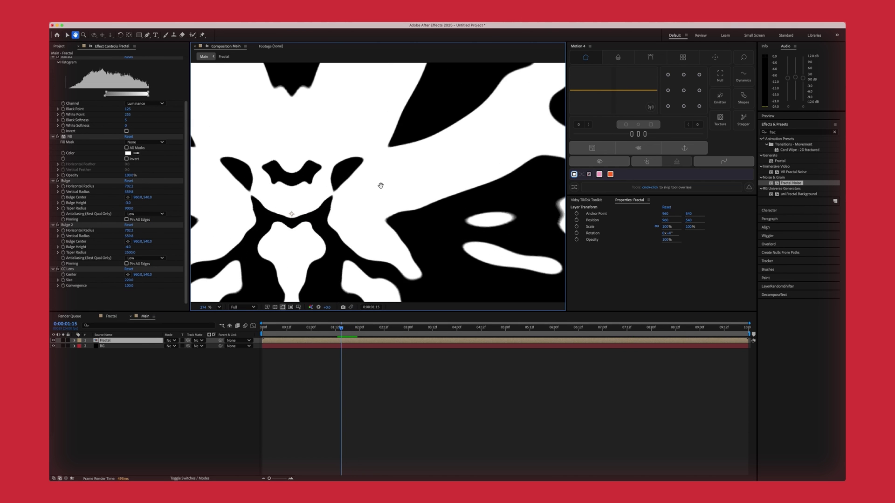
left_click_drag(402, 119, 305, 210)
scroll(452, 165, "up", 7)
scroll(452, 165, "down", 8)
scroll(452, 164, "down", 10)
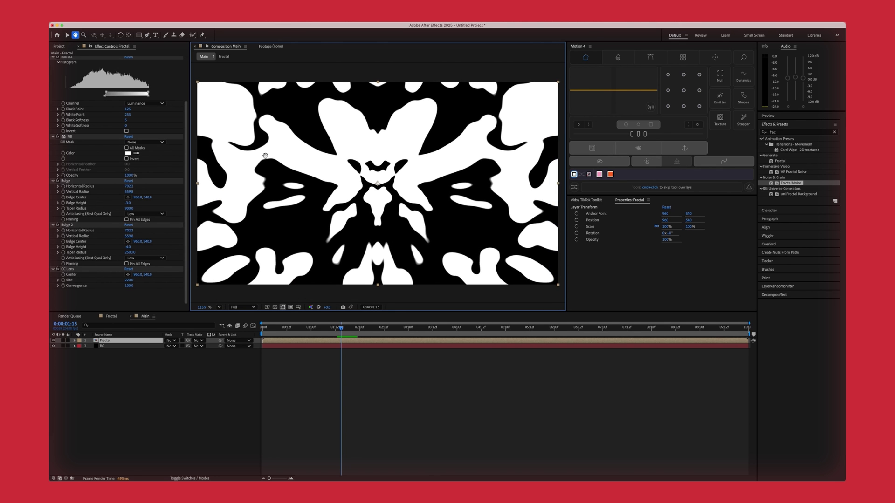
scroll(264, 154, "up", 8)
mouse_move(268, 147)
left_mouse_down()
mouse_move(287, 153)
mouse_move(251, 141)
left_mouse_up()
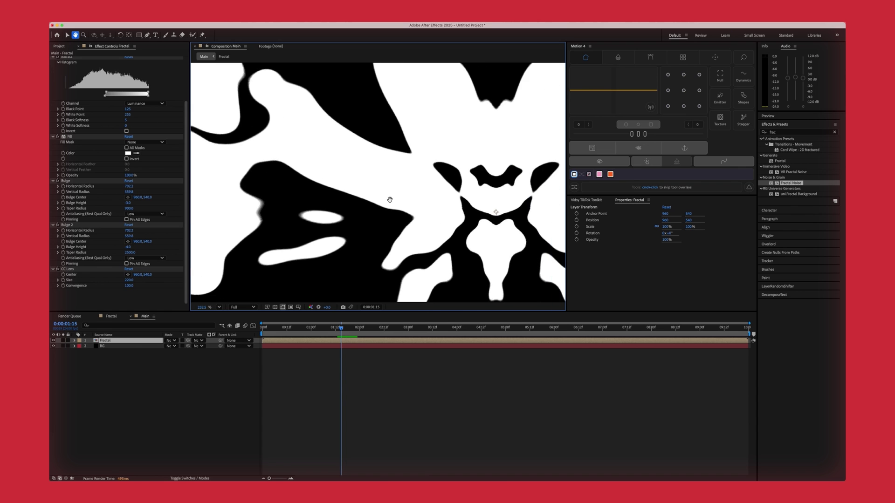
scroll(389, 199, "down", 15)
key("shift+slash")
left_click(67, 35)
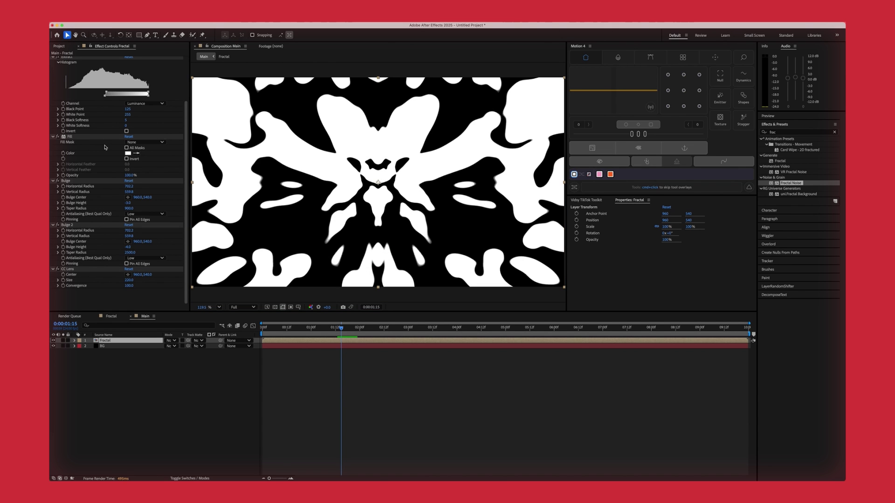
Disable the Fill effect on the Fractal layer in Main and apply Brightness & Contrast to it.
left_click(71, 137)
left_click(58, 137)
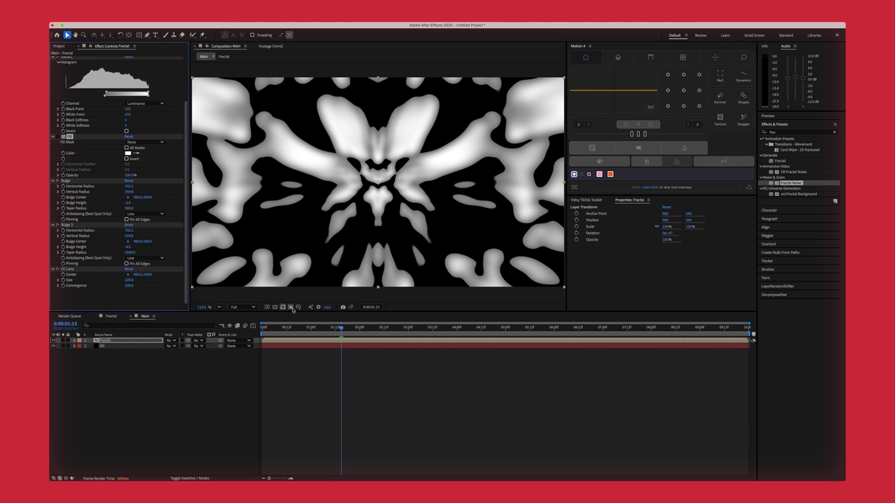
left_click(107, 341)
key("ctrl+space")
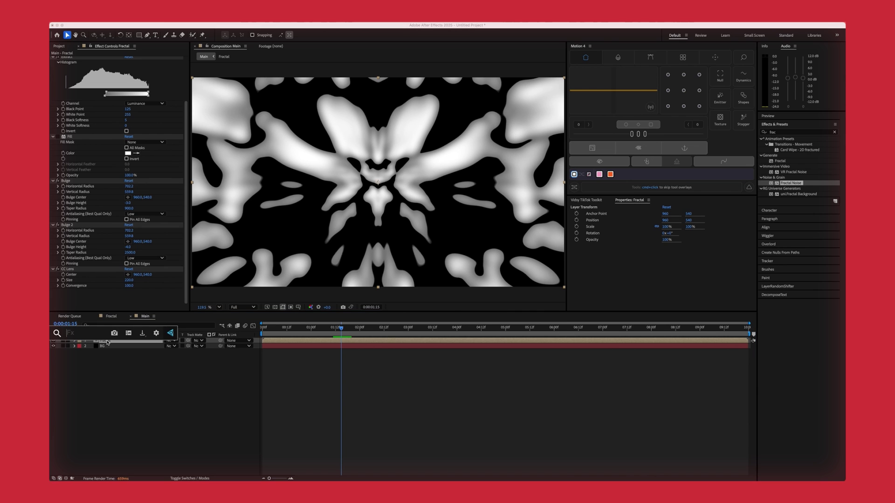
type("bright")
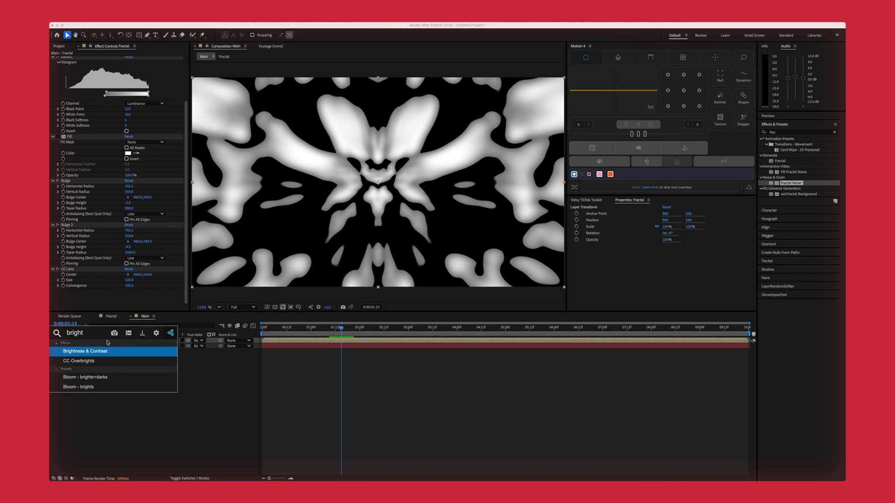
key("Return")
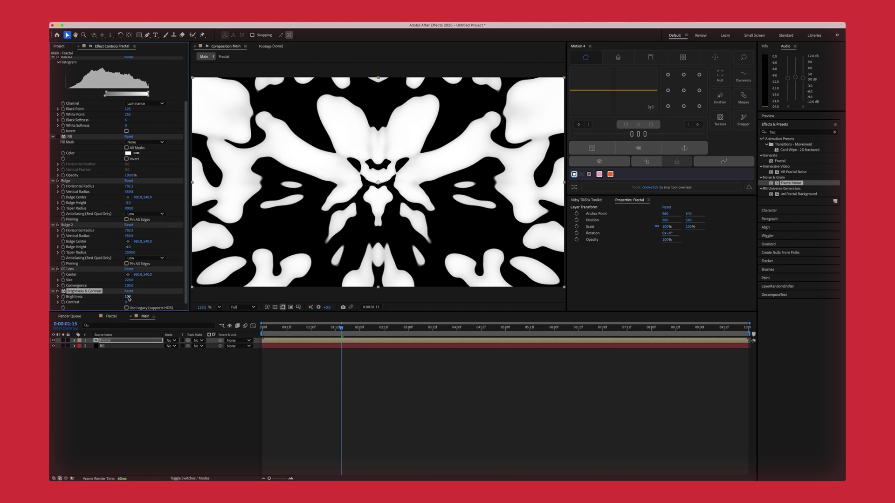
Set Brightness to 95 and Contrast to -30 in the Brightness & Contrast effect.
left_click(128, 297)
type("95")
key("Return")
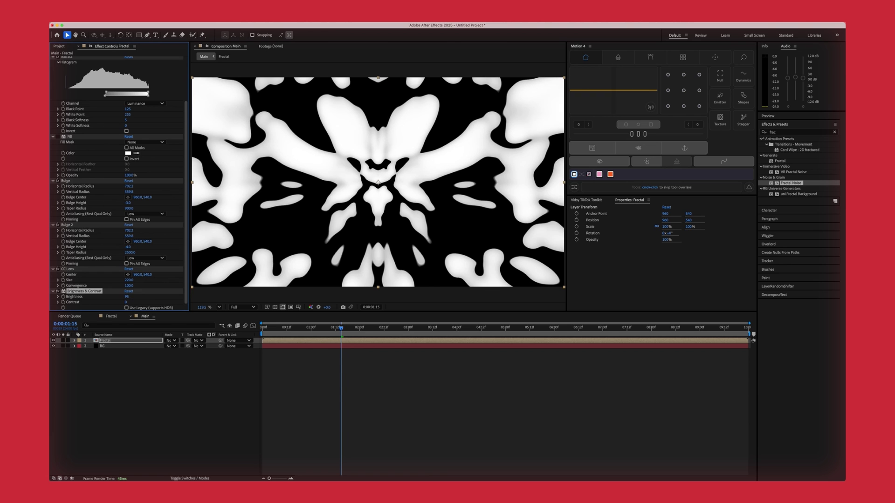
left_click(127, 302)
type("62")
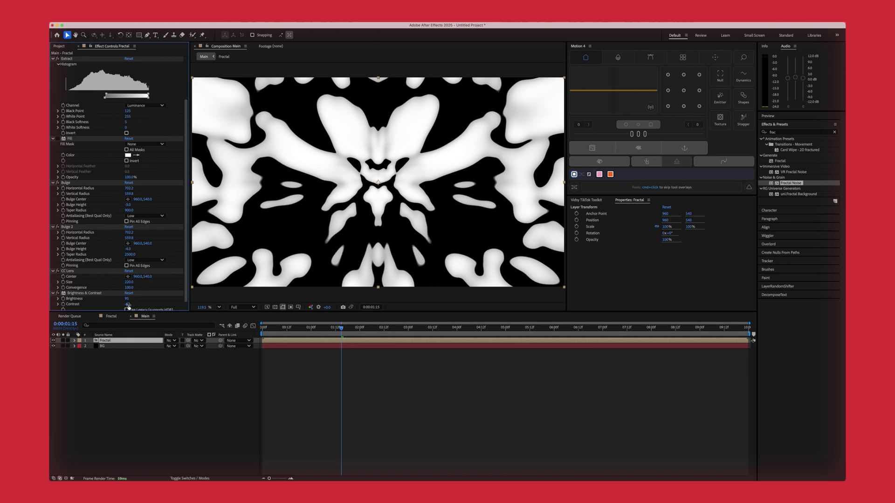
key("BackSpace")
type("-30")
key("Return")
Try a Black Softness of 15 in the Fractal layer's Extract effect.
key("space")
left_click_drag(286, 230, 324, 208)
scroll(283, 210, "up", 1)
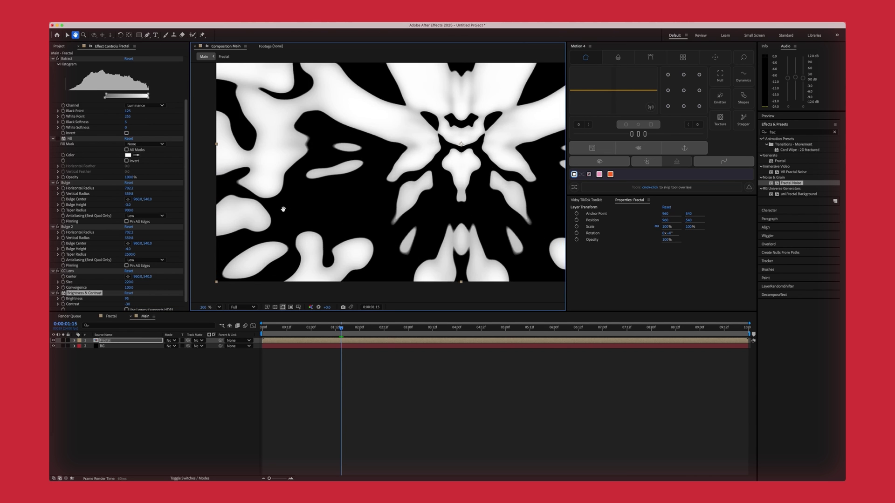
scroll(282, 210, "up", 4)
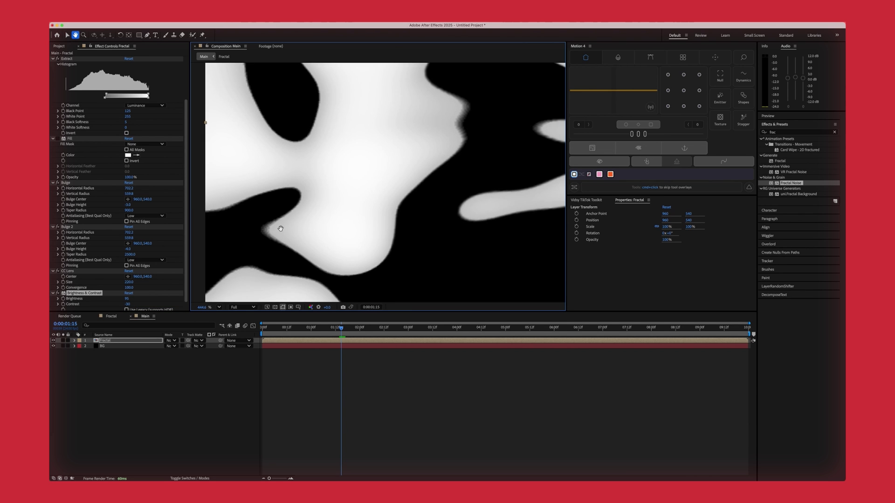
left_click_drag(281, 229, 273, 236)
scroll(166, 135, "up", 2)
left_click(125, 144)
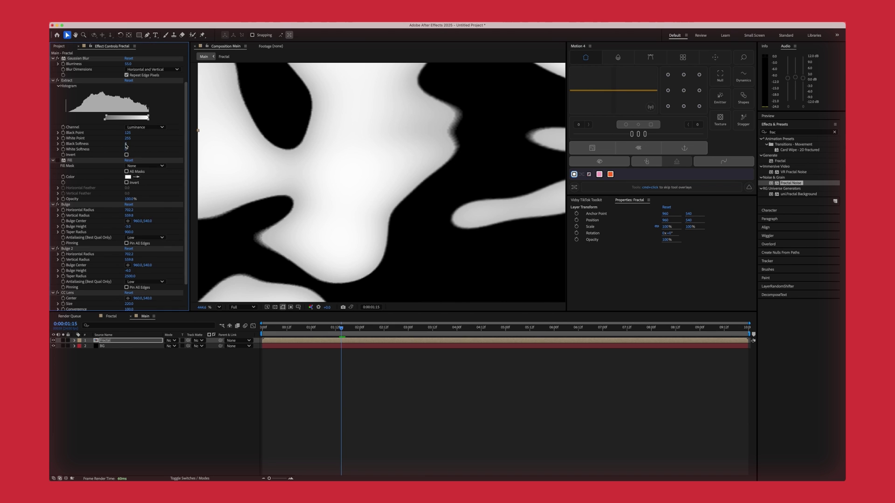
left_click_drag(126, 144, 133, 144)
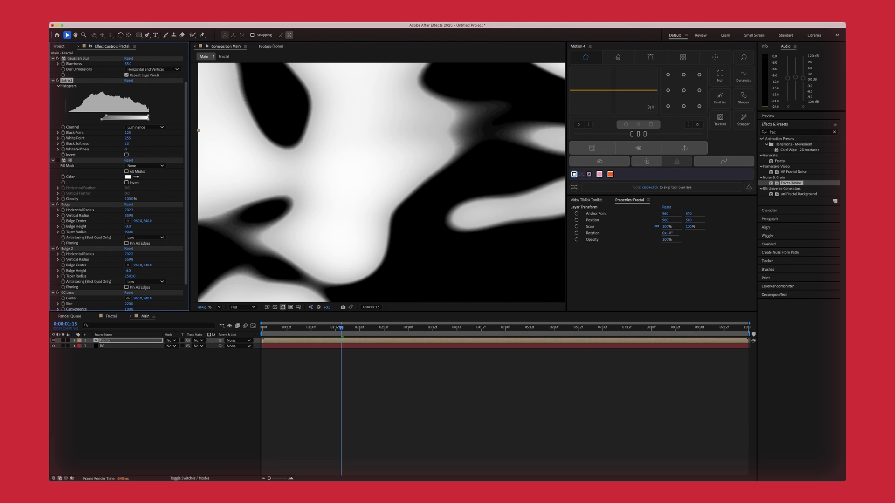
Examine the softened shape edges up close on both sides of the inkblot in Main.
scroll(363, 256, "down", 4)
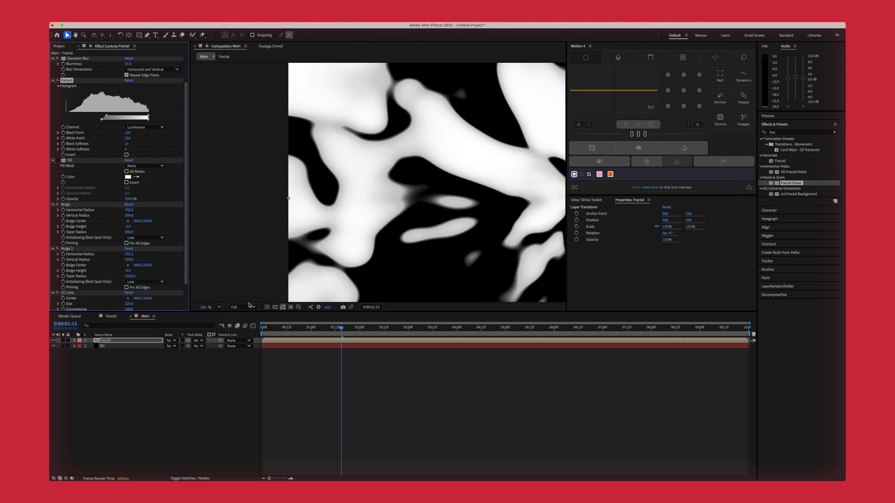
left_click(219, 307)
left_click(224, 323)
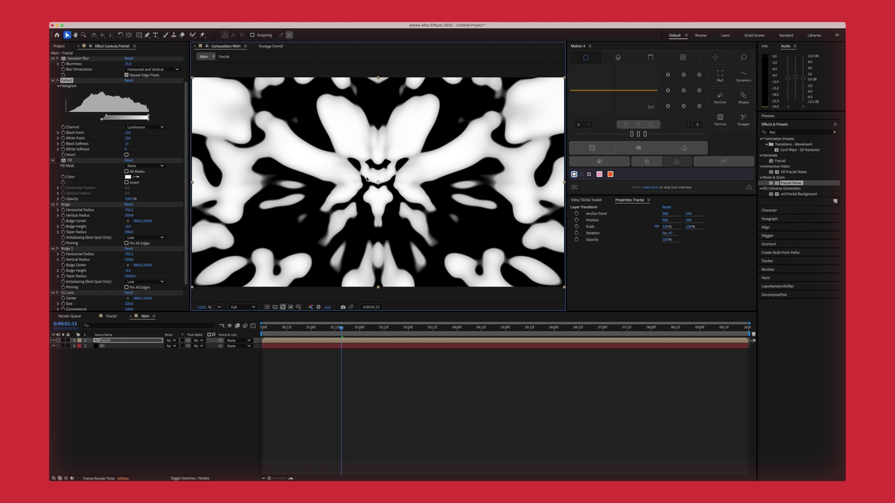
key("h")
scroll(298, 189, "up", 3)
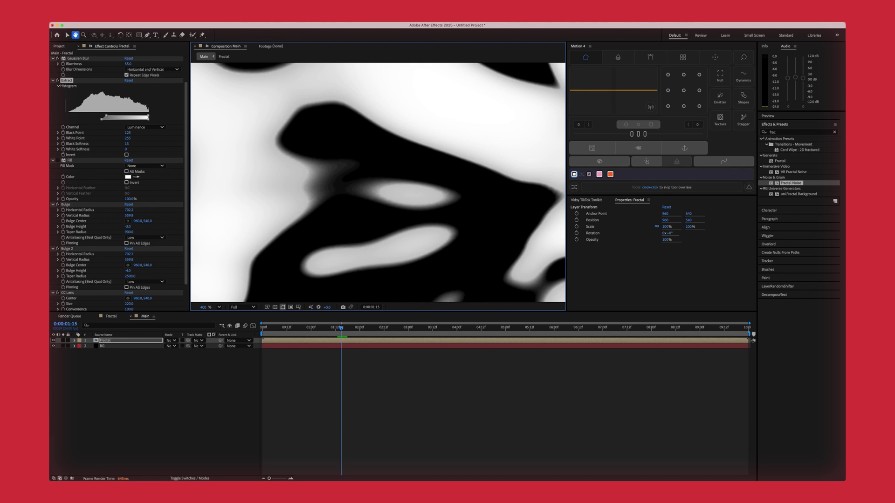
left_click_drag(435, 181, 280, 183)
left_click_drag(445, 209, 310, 126)
left_click_drag(507, 180, 323, 172)
left_click_drag(408, 171, 340, 217)
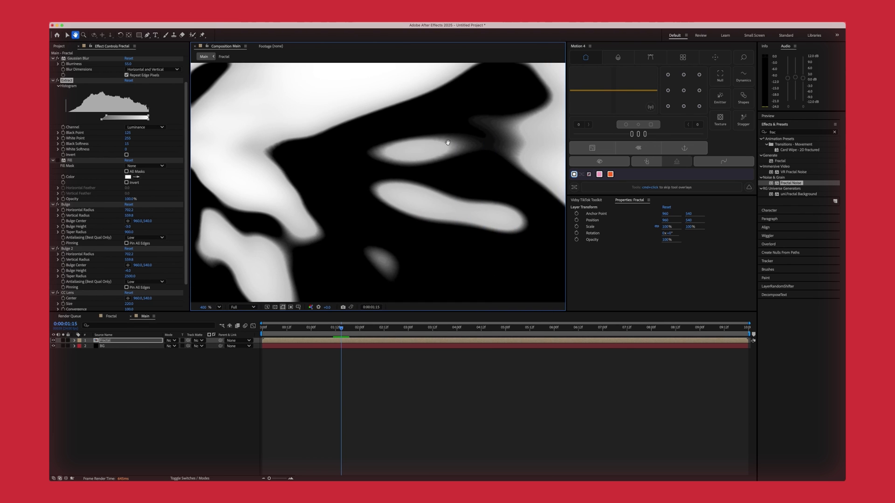
scroll(447, 142, "down", 5)
left_click_drag(371, 174, 397, 184)
scroll(449, 169, "down", 3)
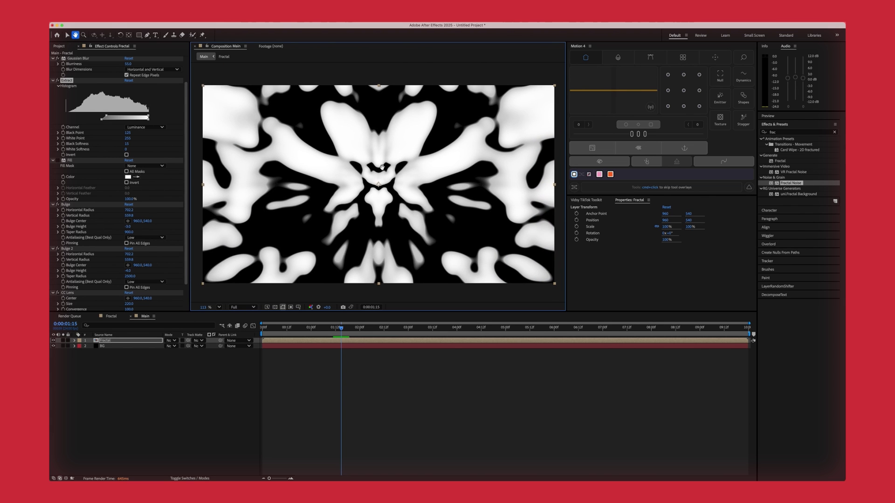
left_click(67, 35)
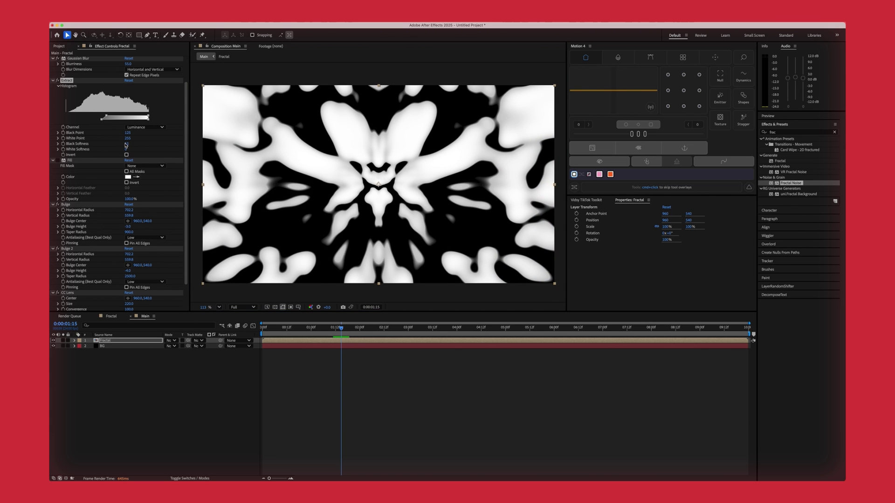
Try a lower Extract Black Softness, then a value of 30, on the Fractal layer.
left_click_drag(127, 145, 121, 145)
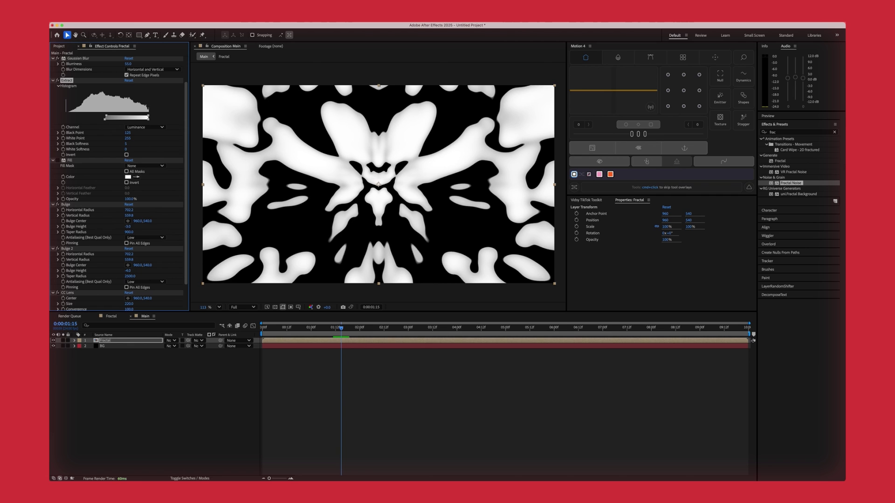
left_click(127, 145)
type("30")
key("Return")
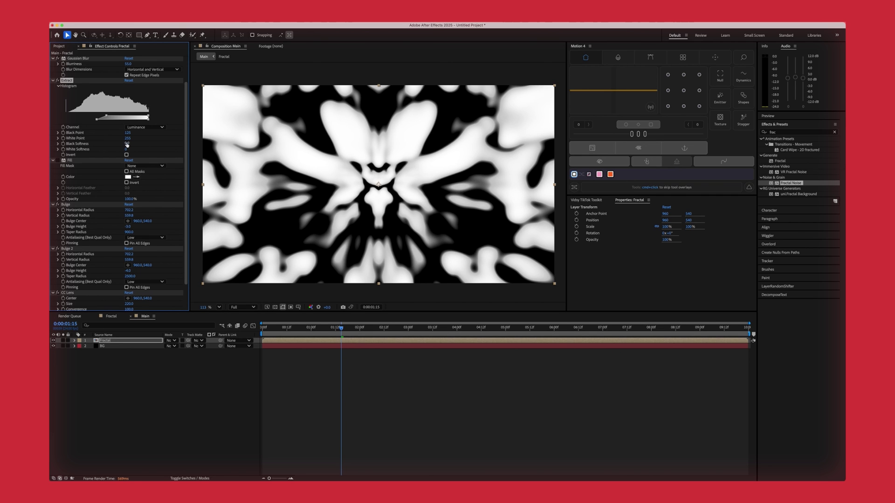
Set the Extract effect's Black Softness to 15 on the Fractal layer.
left_click(126, 145)
type("15")
key("Return")
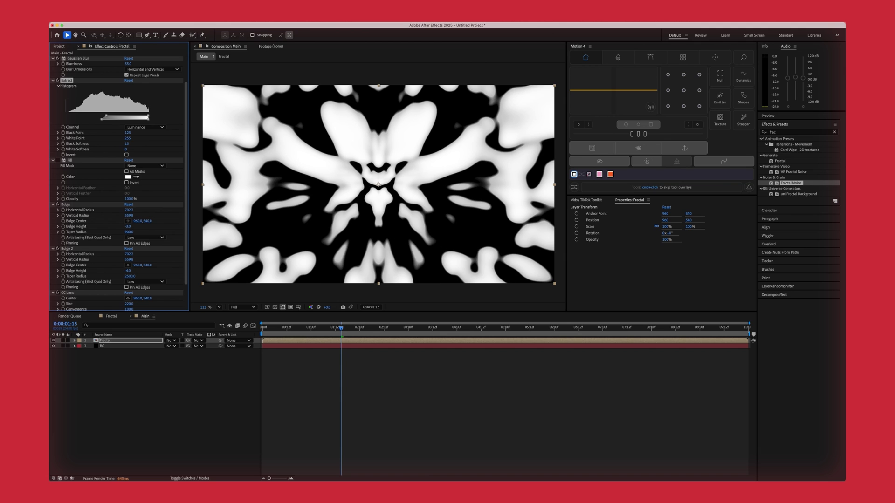
left_click(134, 342)
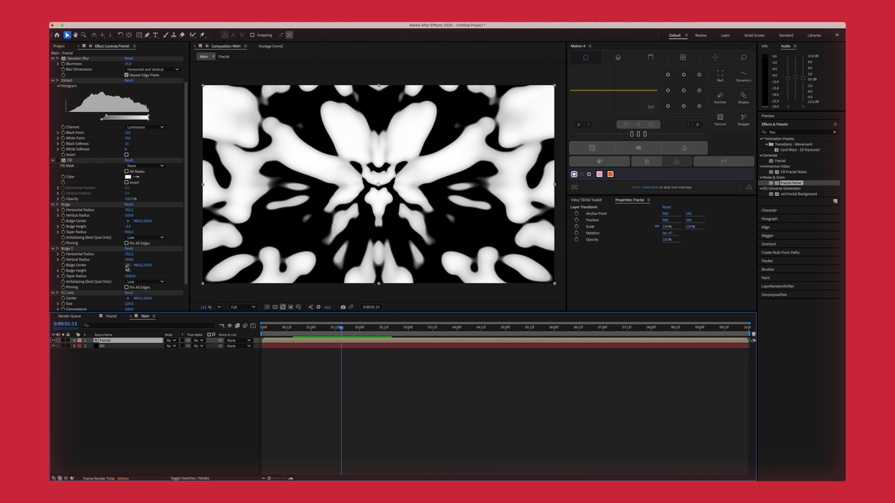
Draw a large centered circle on a new shape layer in the Fractal composition and set its fill to none.
left_click(115, 317)
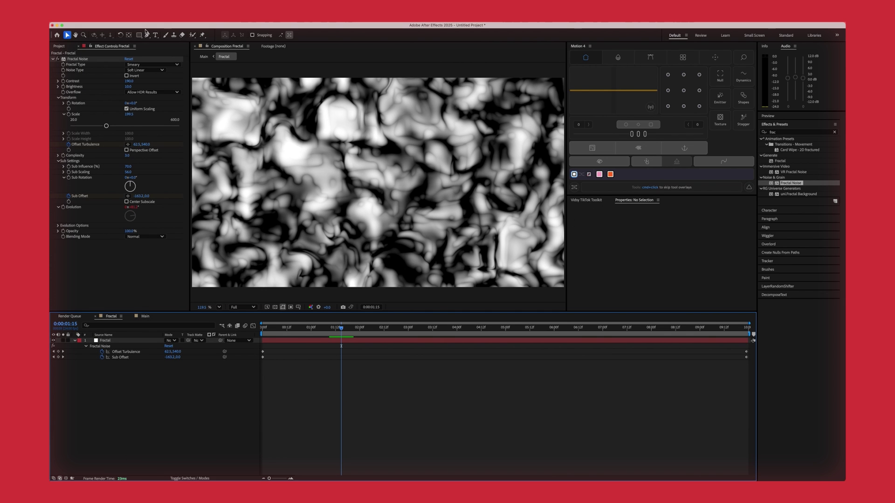
left_click_drag(139, 35, 164, 50)
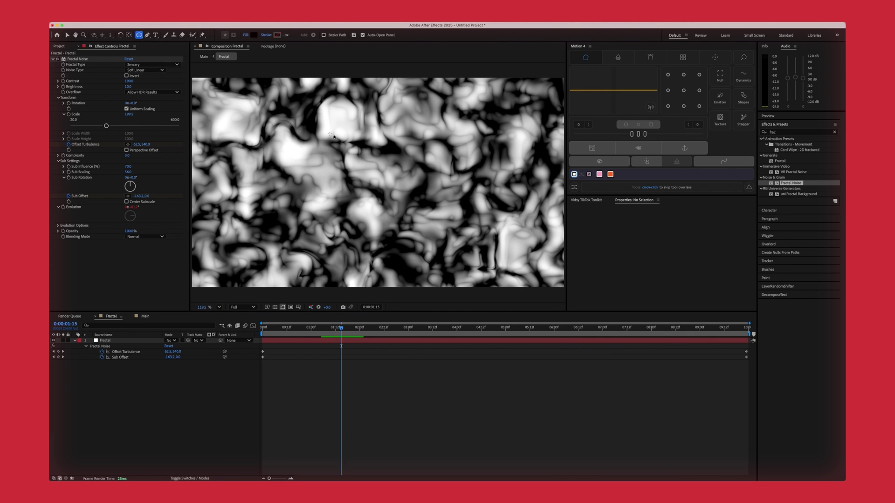
mouse_move(304, 102)
left_mouse_down()
mouse_move(475, 272)
mouse_move(470, 267)
left_mouse_up()
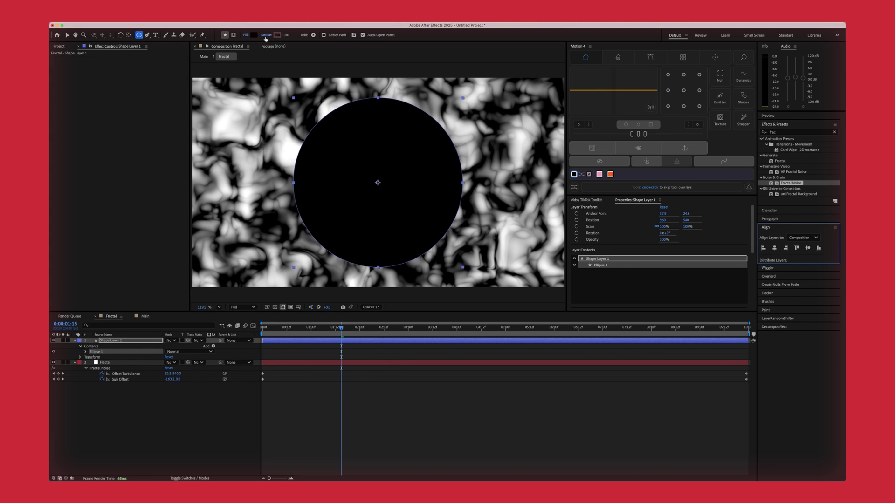
left_click(245, 35)
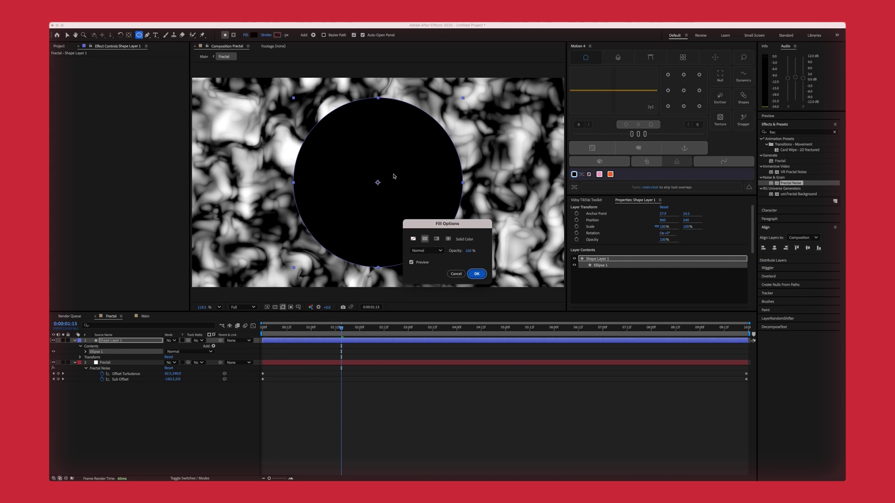
left_click(477, 274)
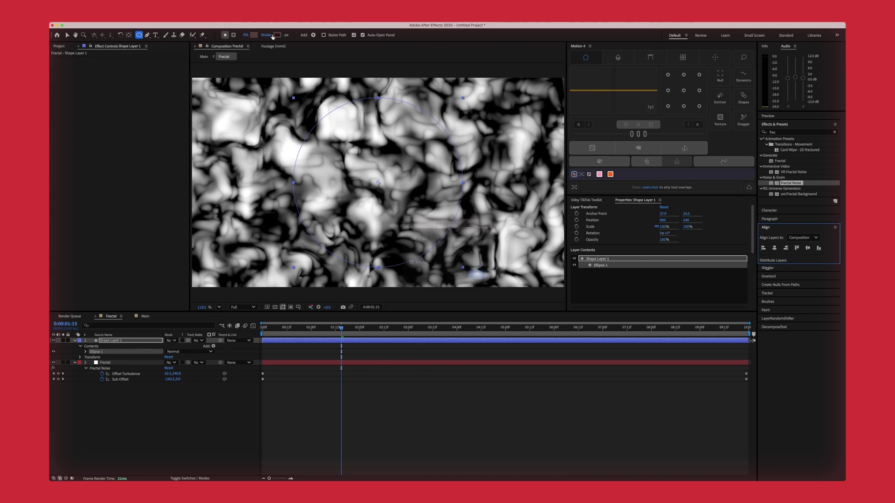
Give the circle a black (000000) stroke with a width of 10 px.
left_click(278, 35)
type("000000")
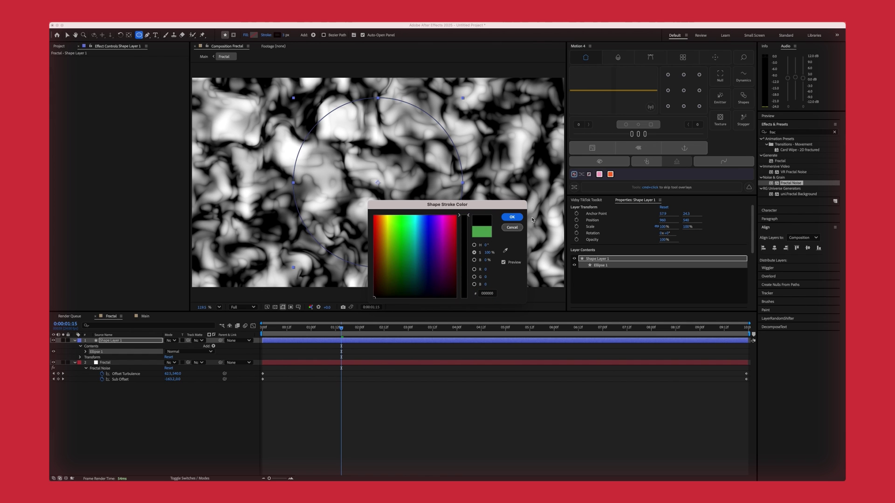
left_click(512, 217)
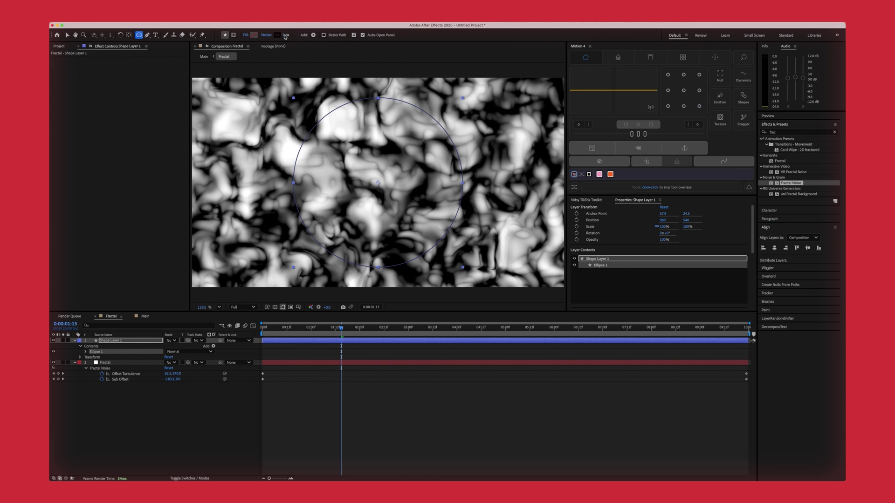
left_click(286, 35)
type("10")
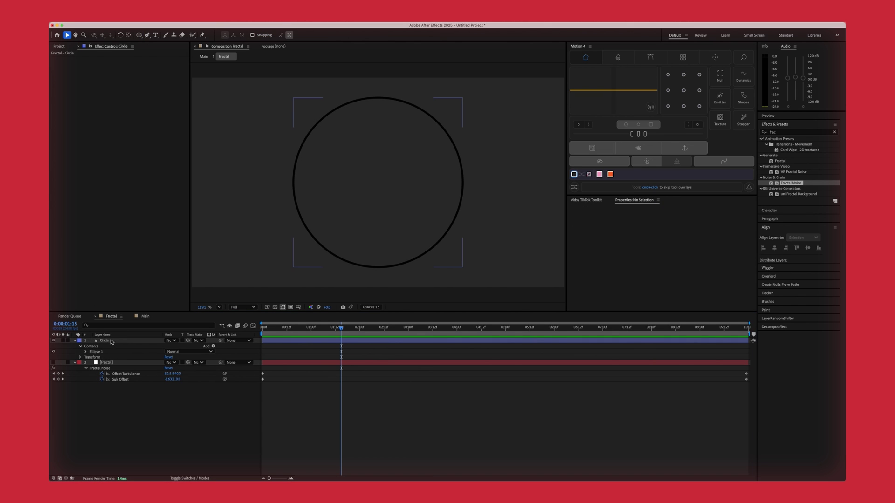
Add a Repeater to the Circle shape layer and set its number of copies to 45.
left_click(135, 341)
left_click(213, 347)
left_click(229, 428)
left_click(168, 363)
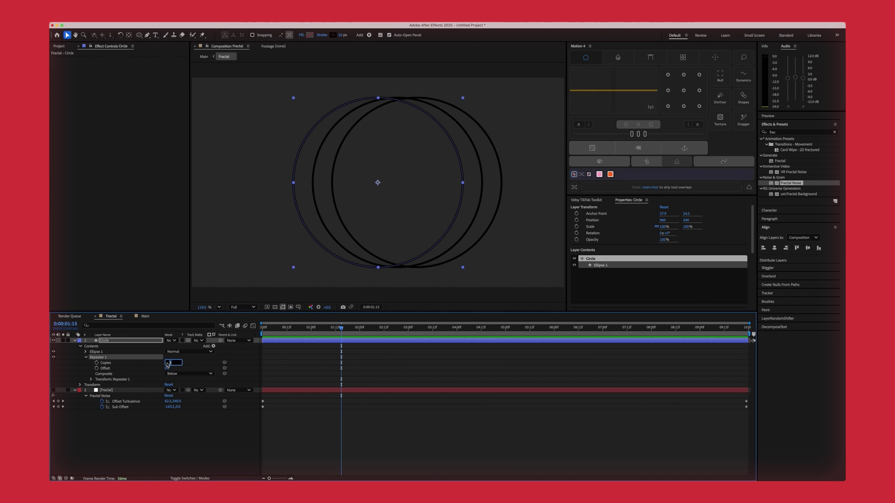
type("45")
key("Return")
Set the Repeater's horizontal position offset to 0 so all copies share the same center.
left_click(91, 380)
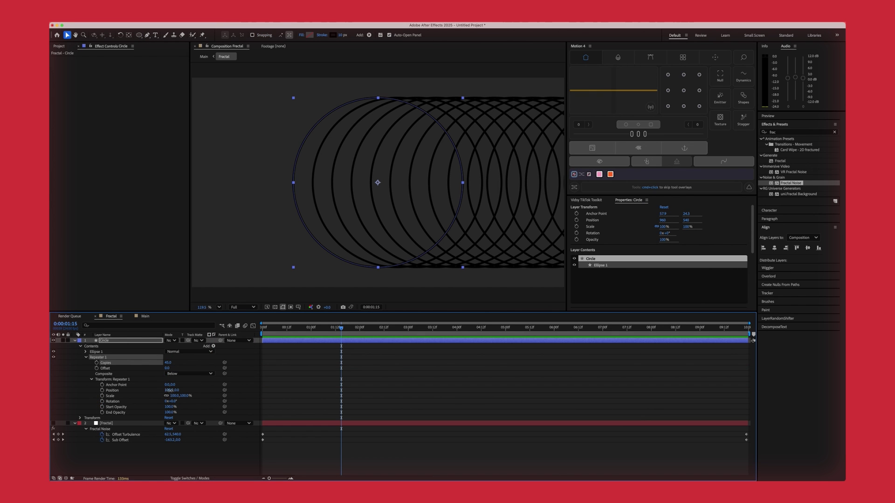
left_click(170, 390)
type("0")
key("Return")
Try a Repeater scale of 101%, and then set it to 105% to form spaced concentric rings.
left_click(177, 396)
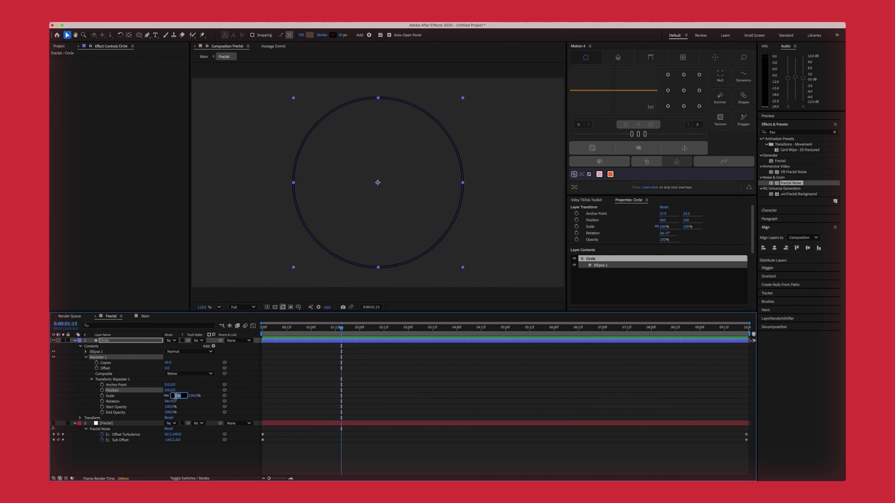
type("10")
key("Return")
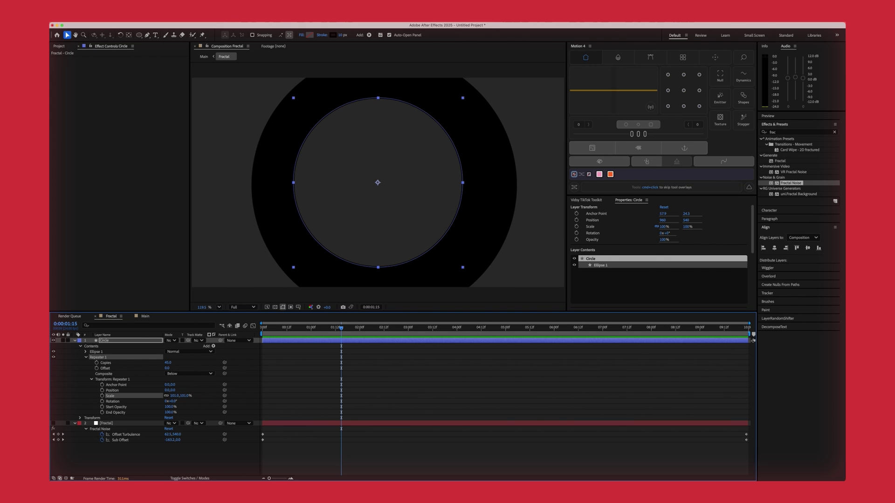
left_click(184, 395)
type("105")
key("Return")
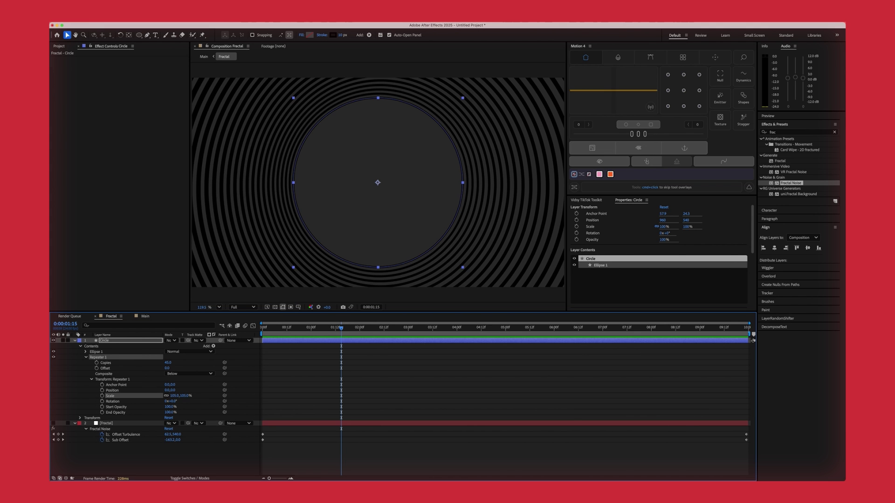
Lower the Gaussian Blur's Blurriness to about 40 on the Fractal layer in Main and preview the animation.
left_click(145, 316)
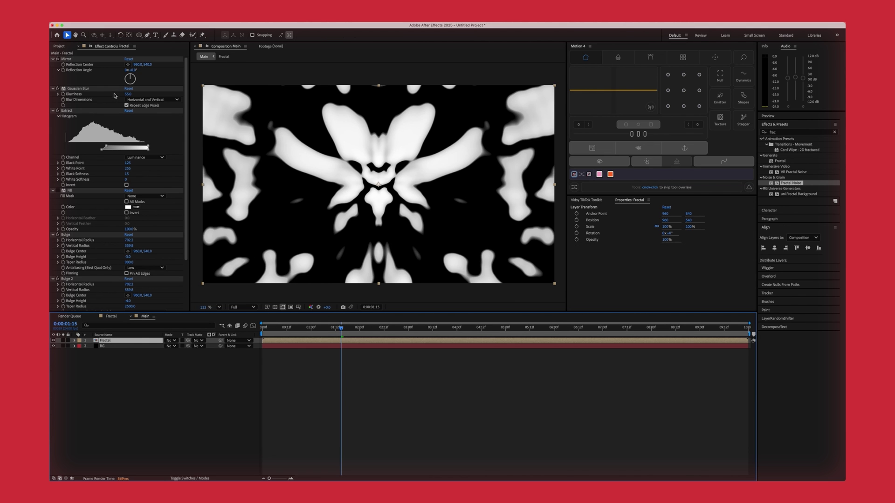
left_click(78, 89)
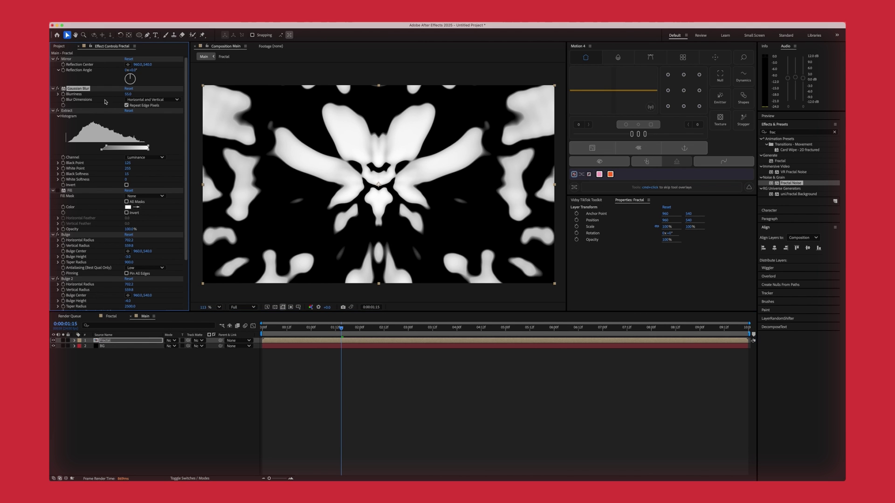
left_click(130, 93)
type("40")
key("Return")
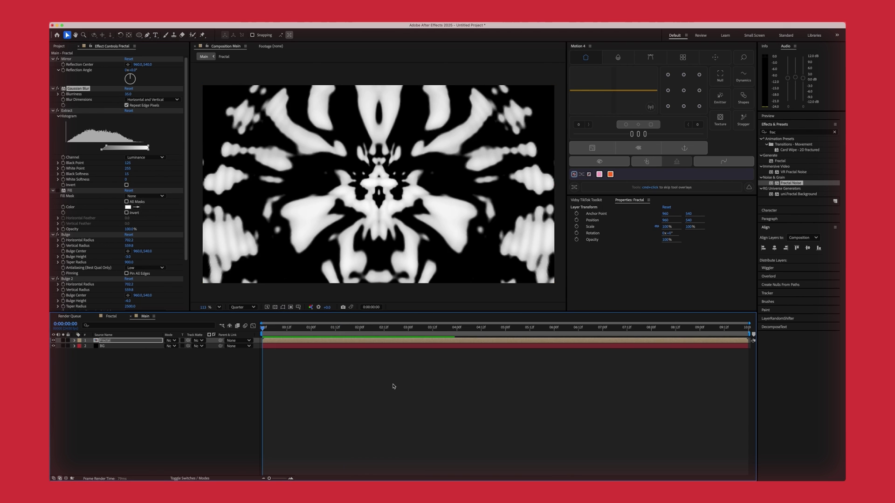
key("space")
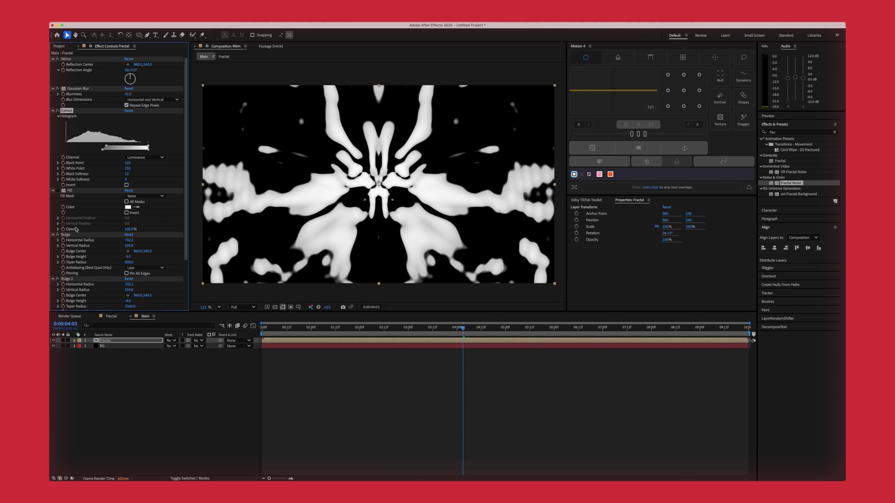
Compare the Fractal layer with its Fill effect enabled and disabled, leaving the Fill disabled.
left_click(57, 191)
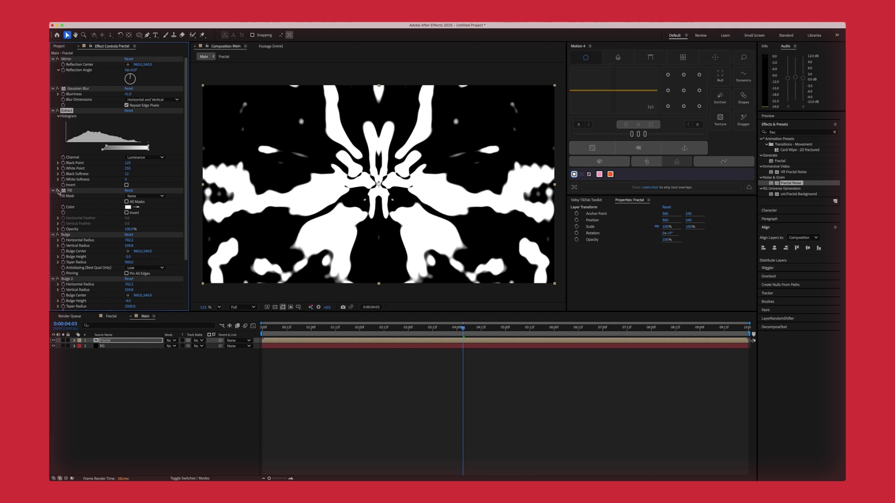
left_click(58, 191)
left_click(58, 191)
left_click(58, 191)
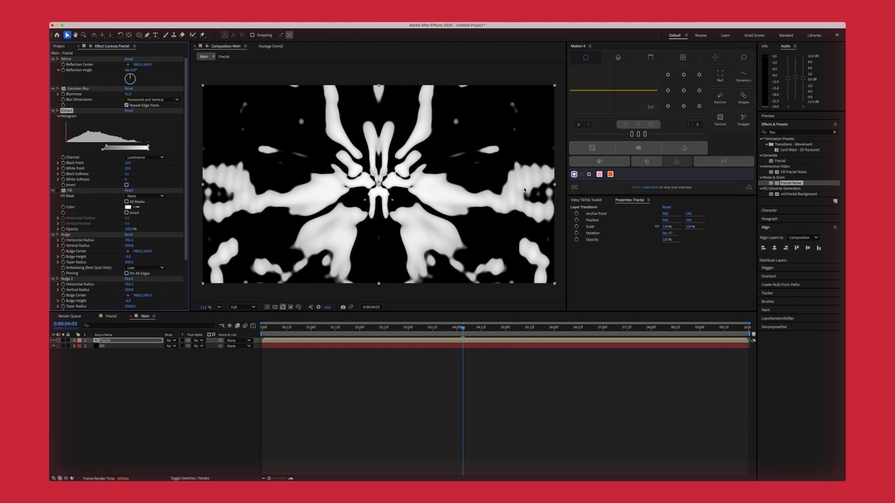
Add an adjustment layer named Effects above the Fractal layer in Main and apply Glow to it.
left_click(132, 22)
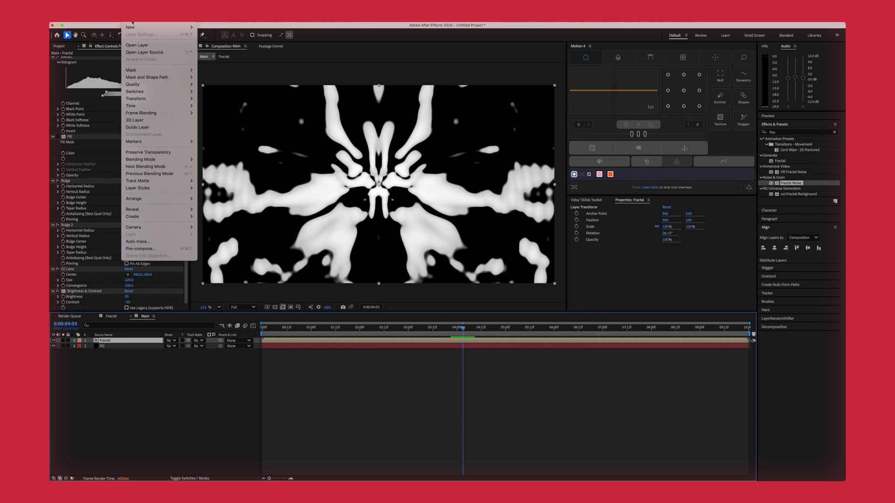
mouse_move(153, 27)
left_click(236, 70)
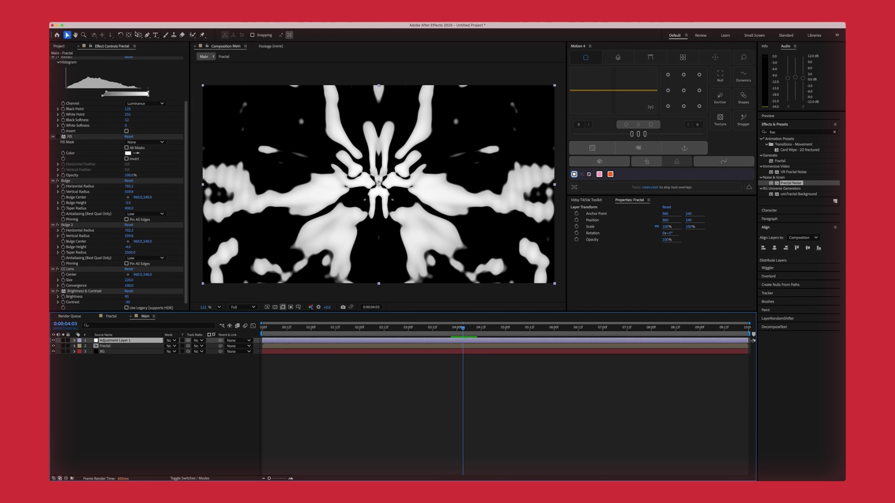
key("ctrl+space")
type("glow")
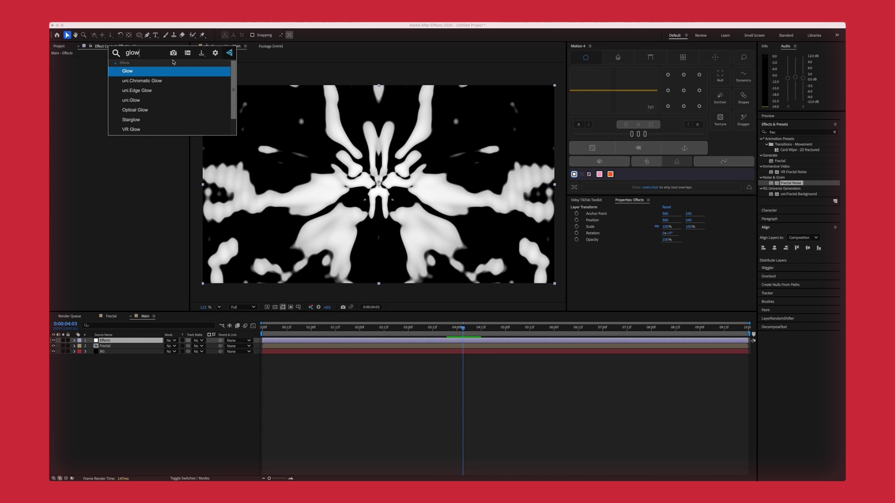
key("Return")
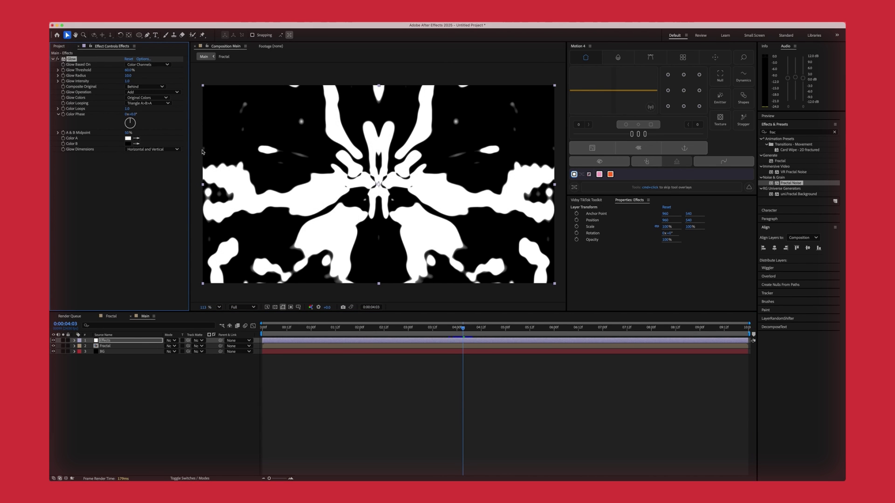
Try a Glow Radius of 60 on the Effects layer, and then set it to 100.
left_click(129, 77)
type("60")
key("Return")
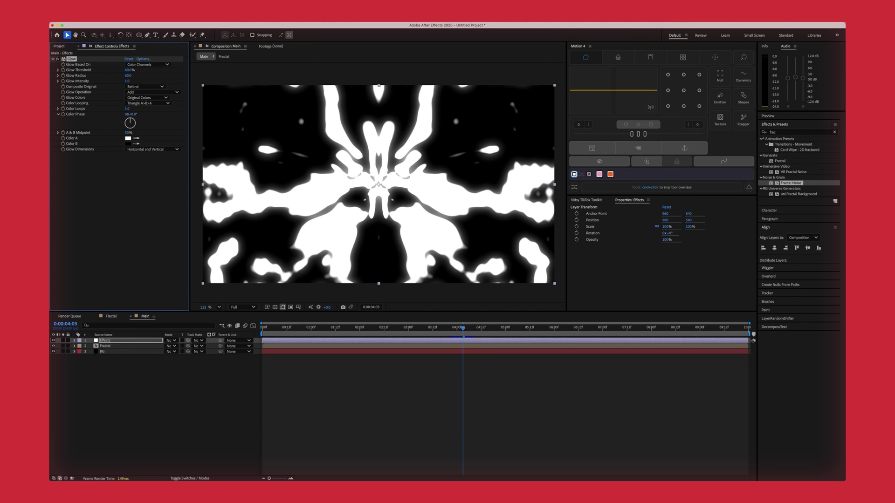
left_click(129, 76)
type("100")
key("Return")
Try a Glow Intensity of 0.1 on the Effects layer, and then raise it slightly.
left_click(127, 81)
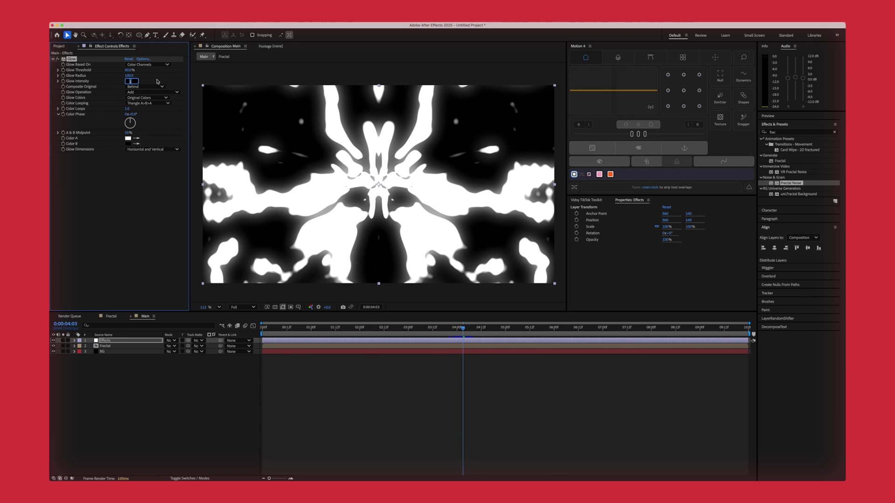
type("0.1")
key("Return")
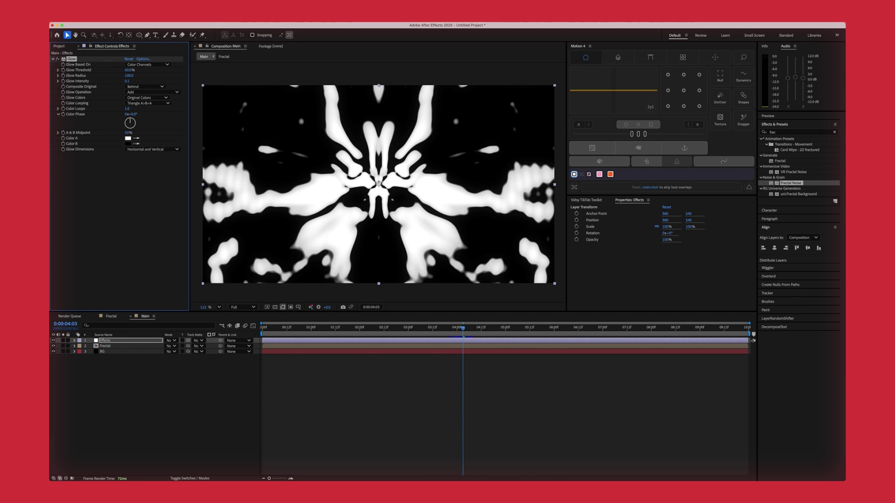
left_click(129, 82)
key("Return")
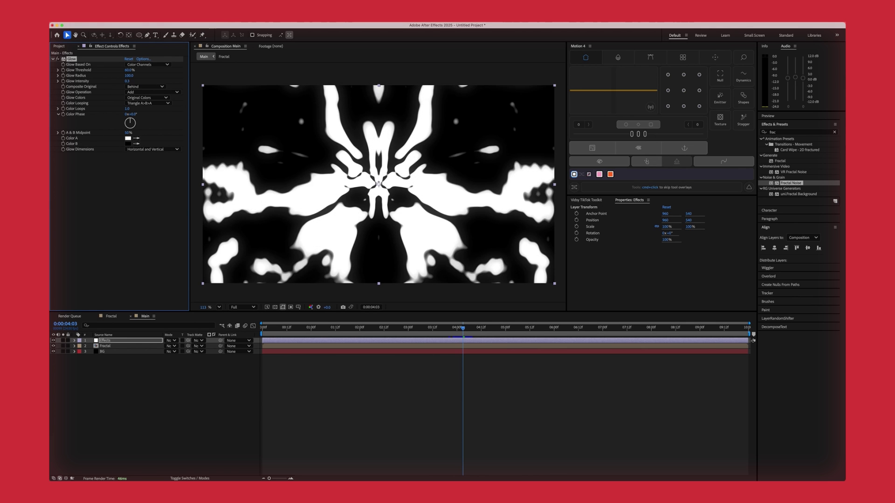
Apply Add Grain to the Effects adjustment layer and set its Viewing Mode to Final Output.
left_click(111, 341)
key("ctrl+space")
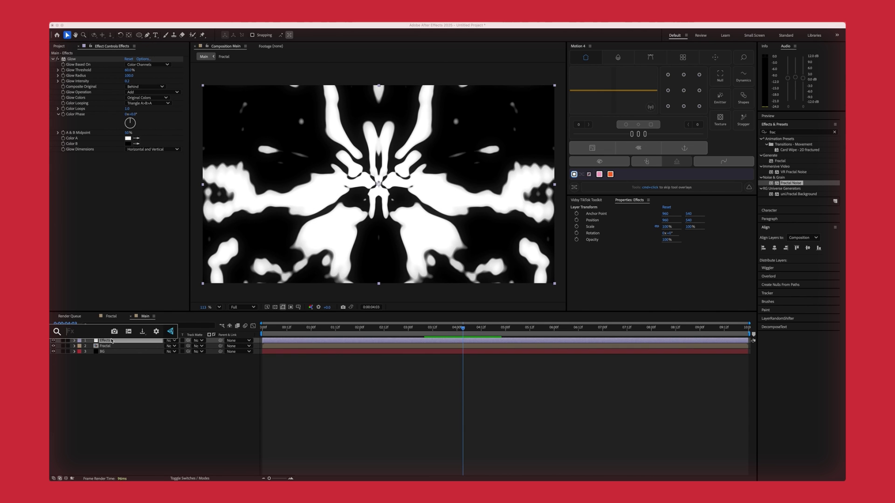
type("grain")
key("Down")
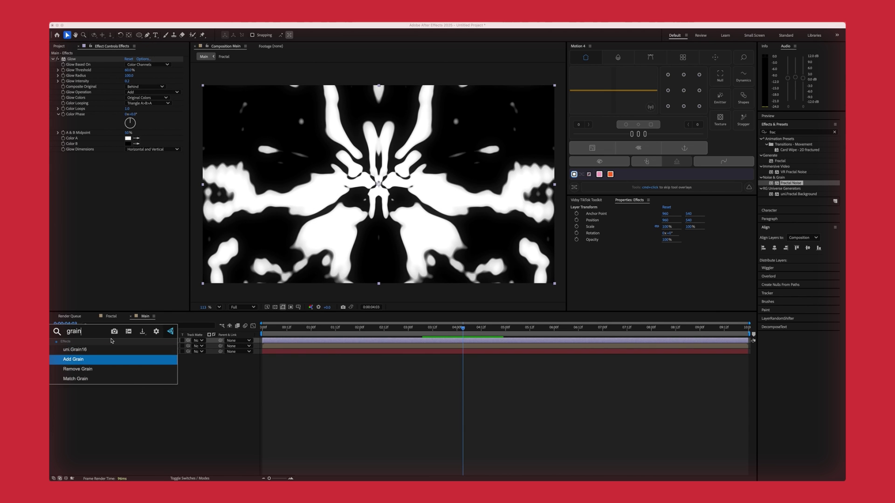
key("Down")
key("Up")
key("Return")
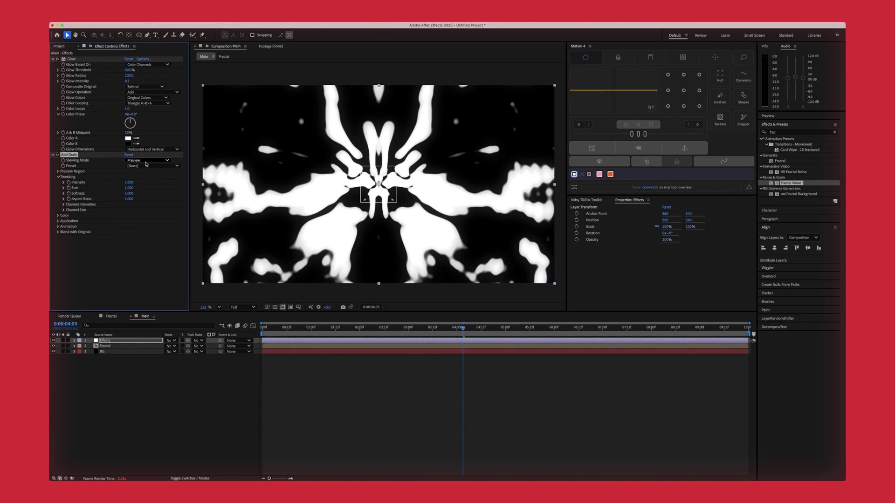
left_click(146, 163)
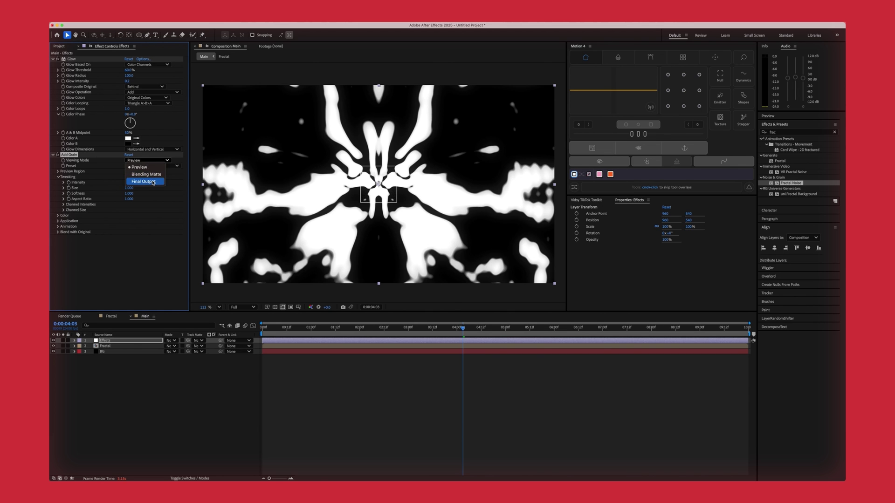
left_click(143, 182)
Set Add Grain's Size to 0.7 and its Intensity to 0.5 on the Effects layer.
scroll(279, 166, "up", 5)
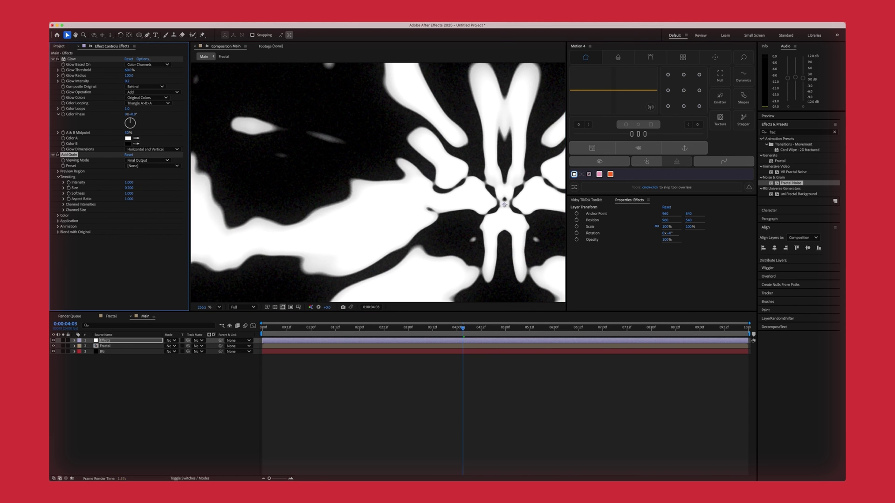
left_click(129, 182)
type("0.5")
key("Return")
left_click(219, 308)
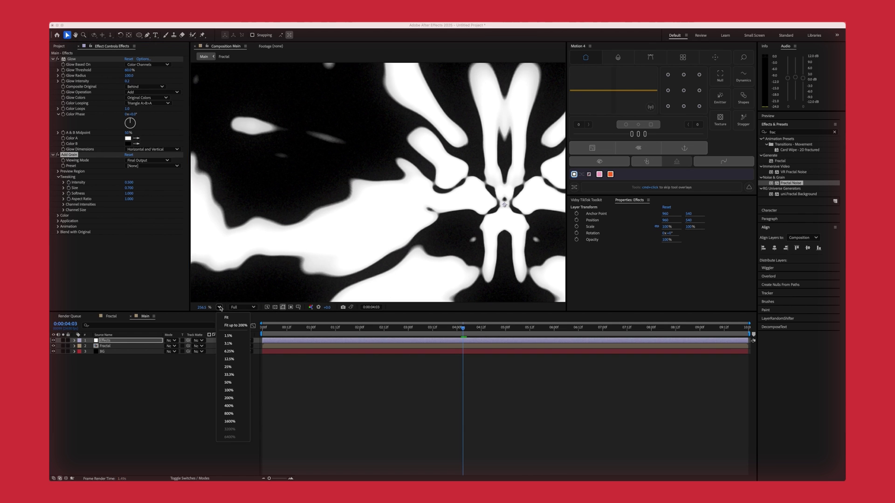
left_click(235, 326)
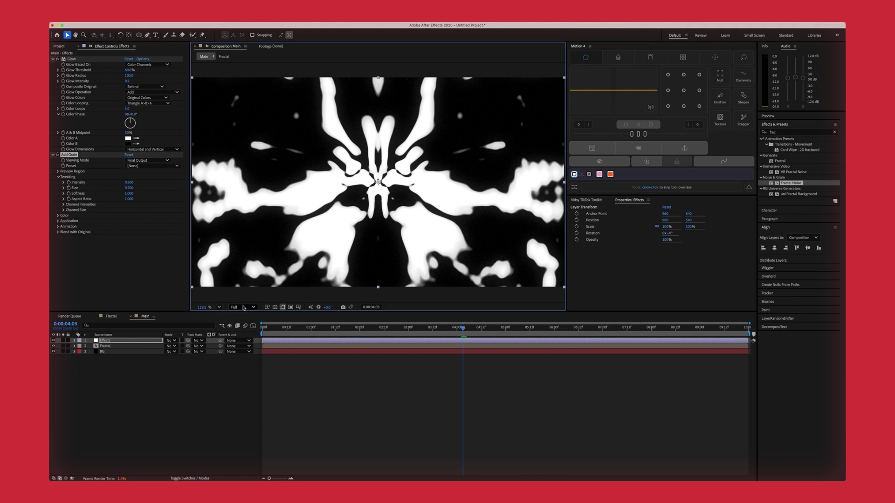
Set Add Grain's application Blending Mode to Add and preview the first two seconds of Main.
left_click(58, 221)
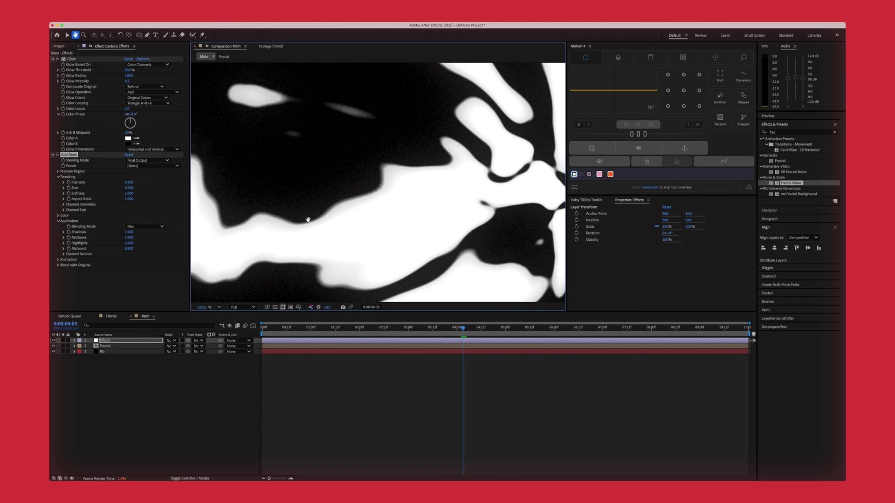
left_click(67, 36)
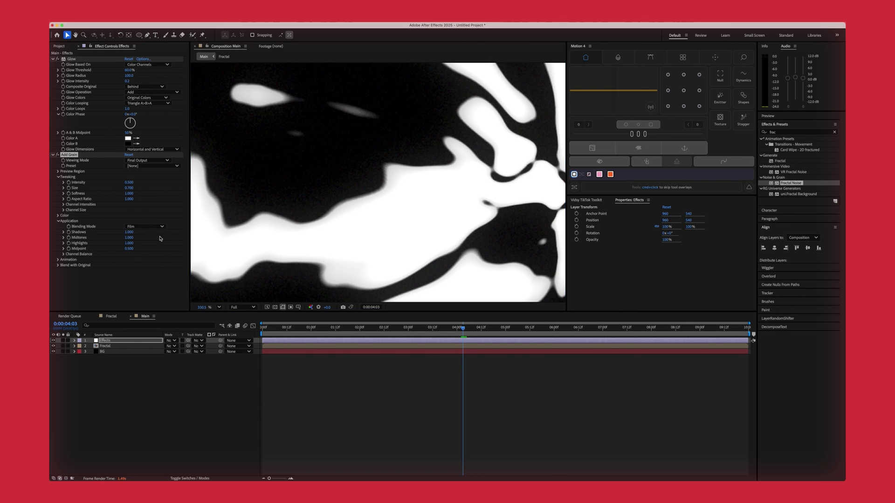
left_click(156, 227)
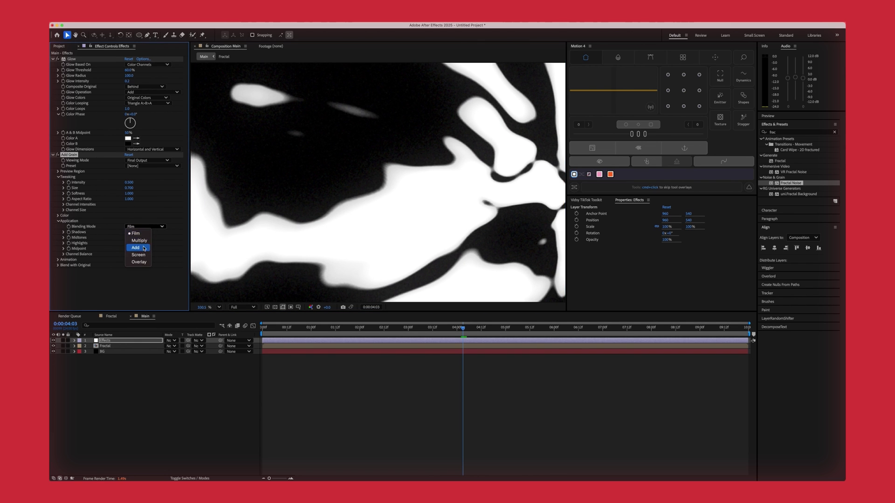
left_click(348, 197)
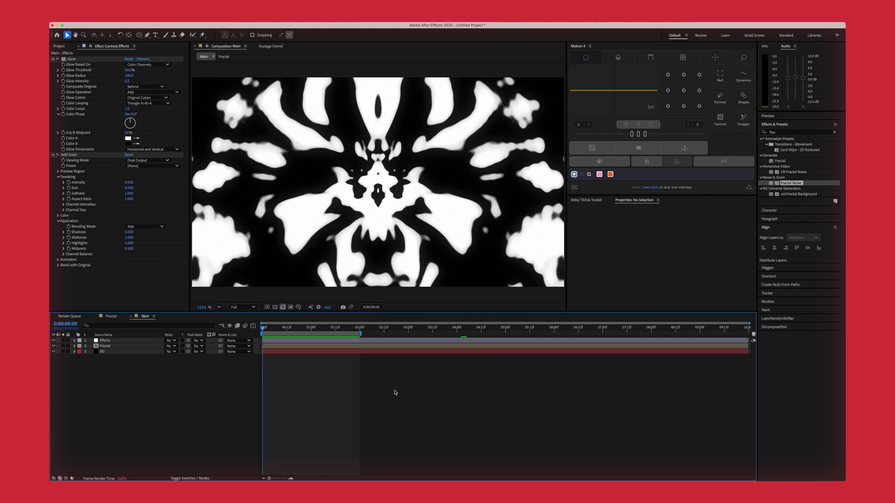
key("space")
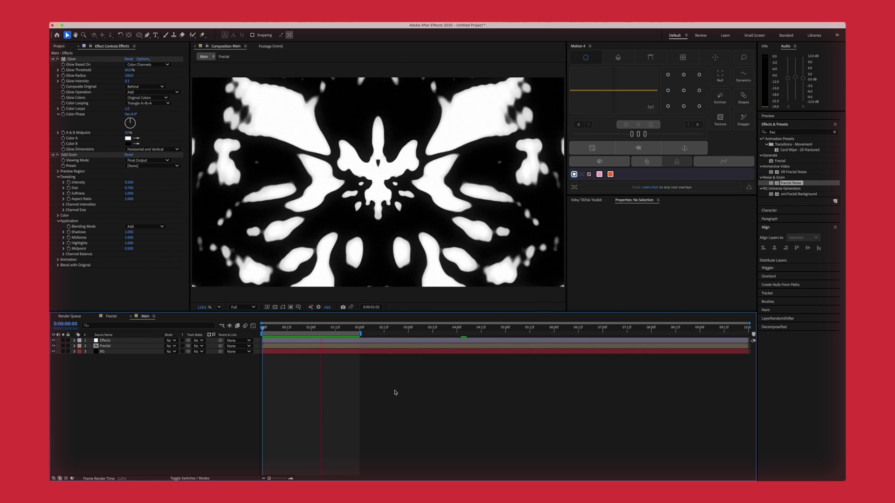
Disable Mirror on the Fractal layer and apply CC Kaleida below it with Mirroring set to Wheel.
left_click(114, 347)
key("ctrl+space")
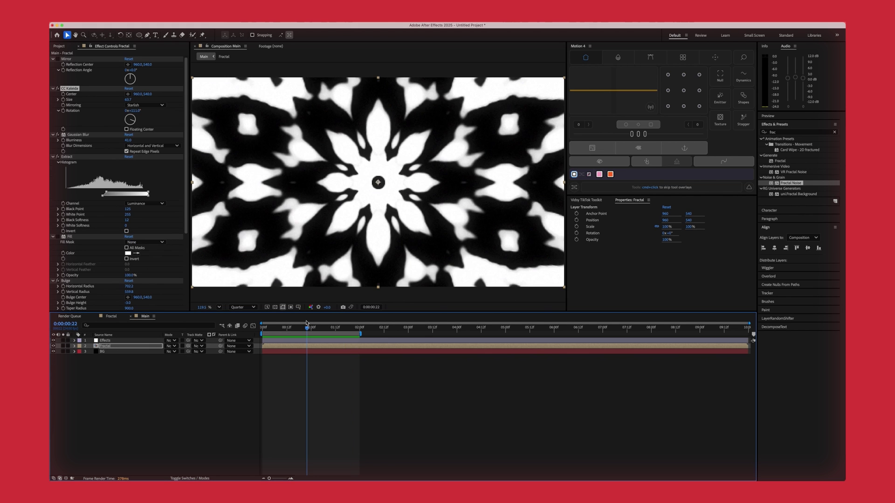
left_click_drag(307, 327, 228, 325)
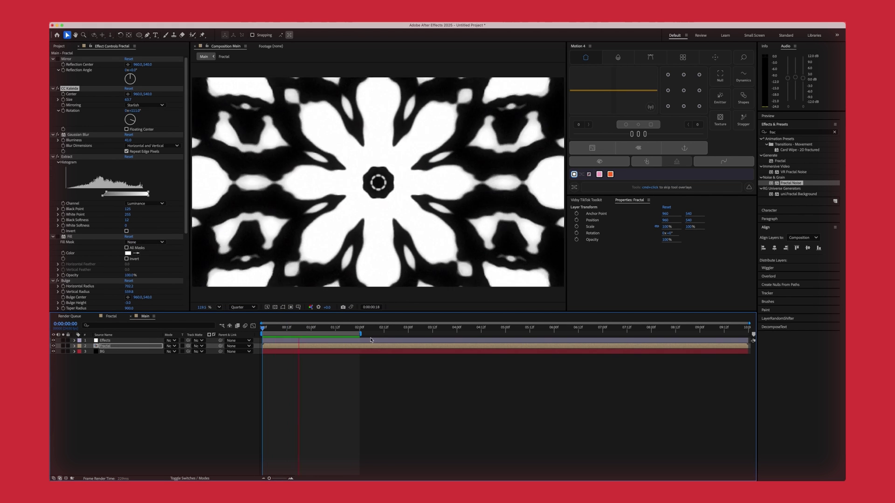
key("space")
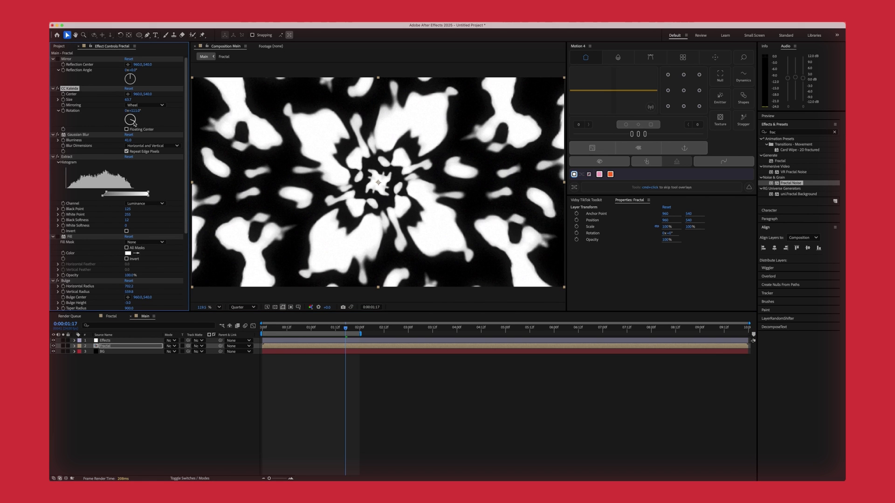
Adjust the CC Kaleida Rotation slightly and reduce the CC Lens Size on the Fractal layer.
left_click_drag(134, 123, 136, 124)
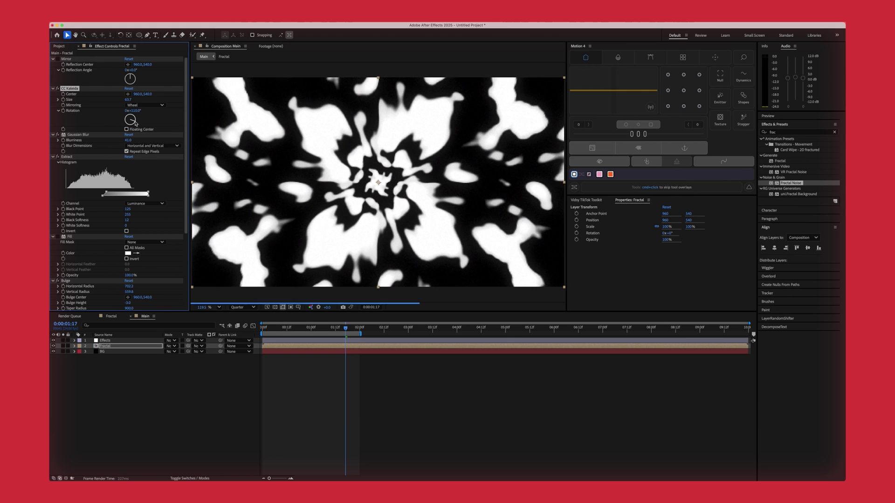
scroll(164, 278, "down", 5)
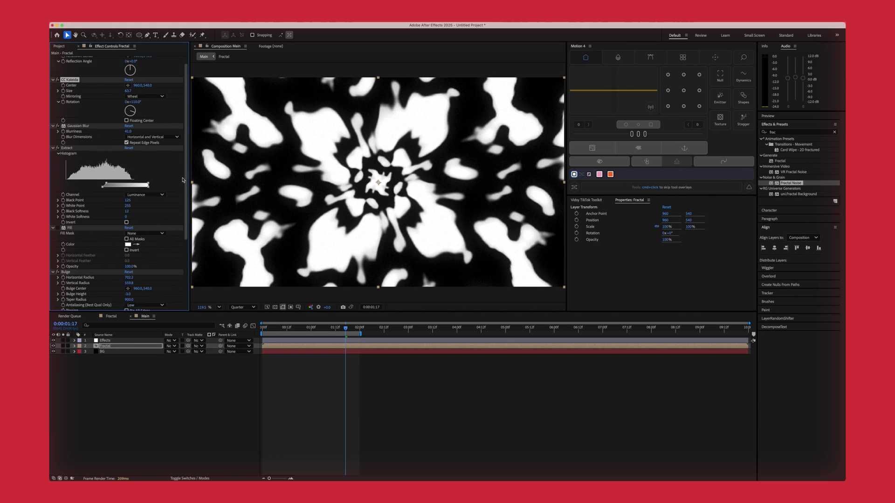
left_click_drag(131, 280, 111, 282)
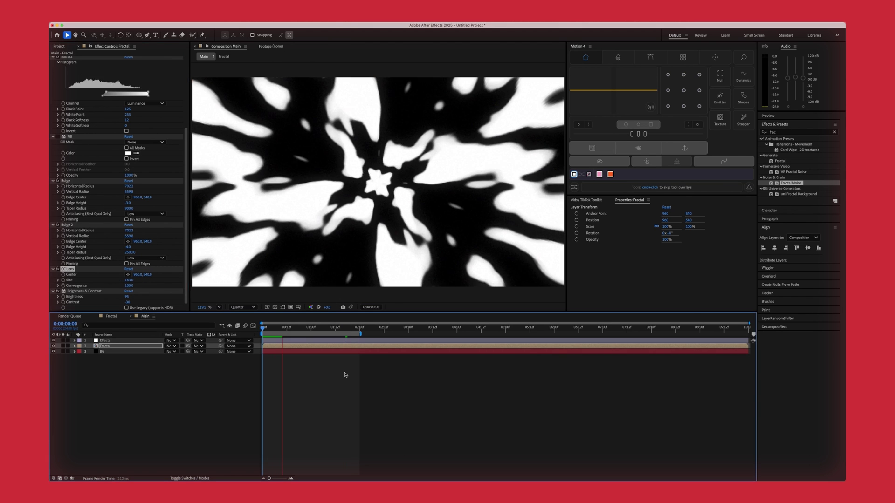